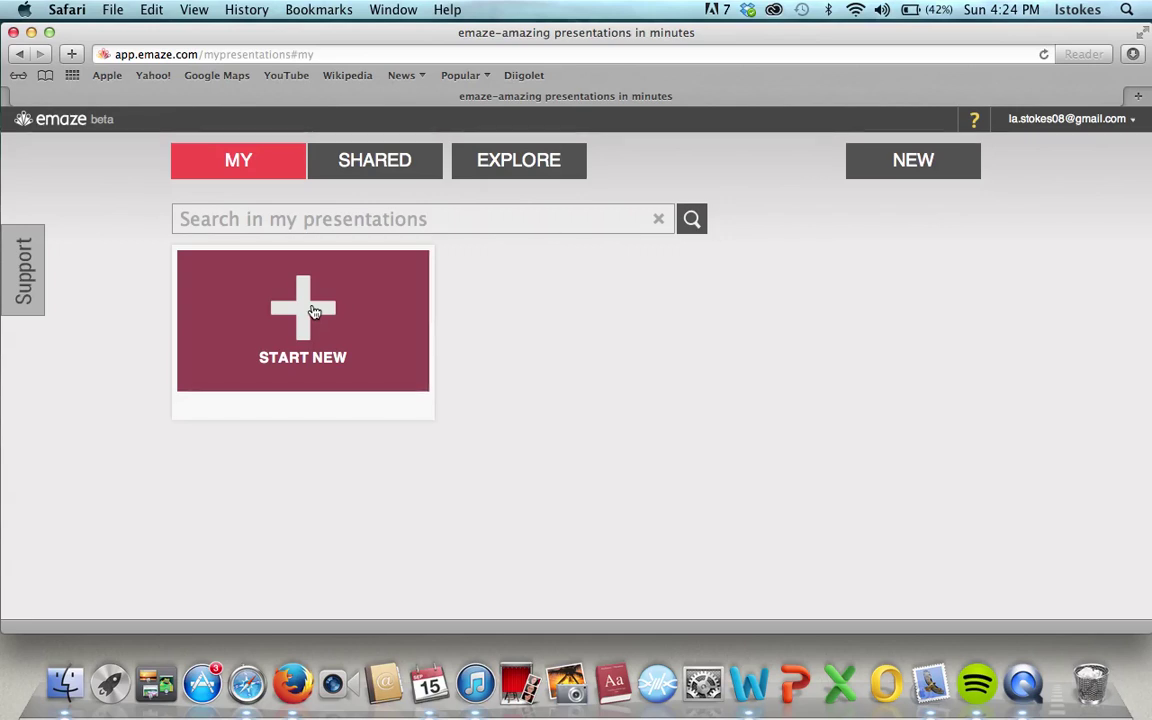
Create a new presentation from the Green template, with its 'OUR ECO SYSTEM' title slide
left_click(313, 312)
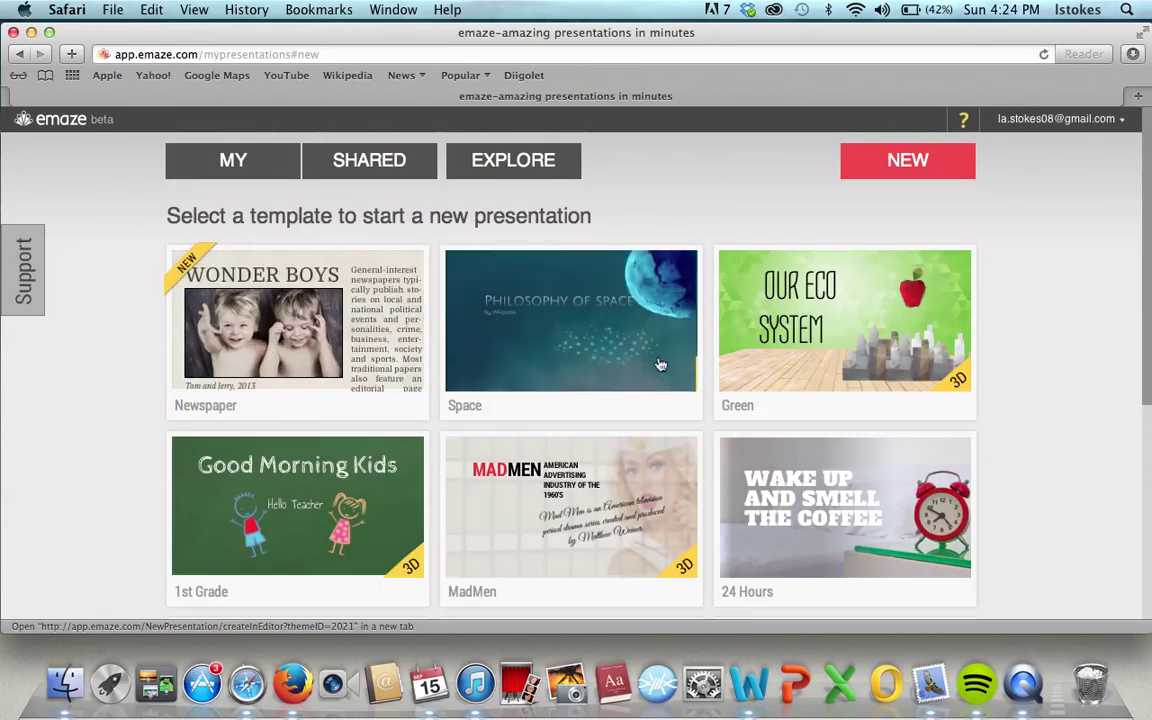
scroll(1026, 441, "down", 5)
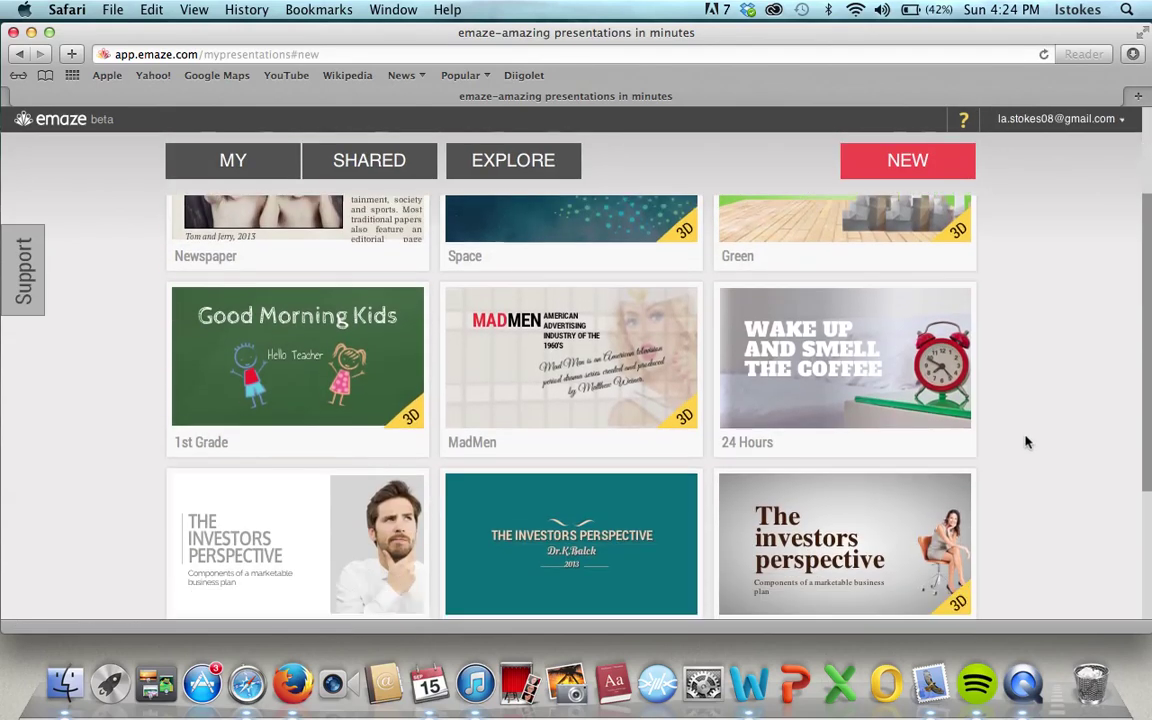
scroll(1026, 441, "down", 2)
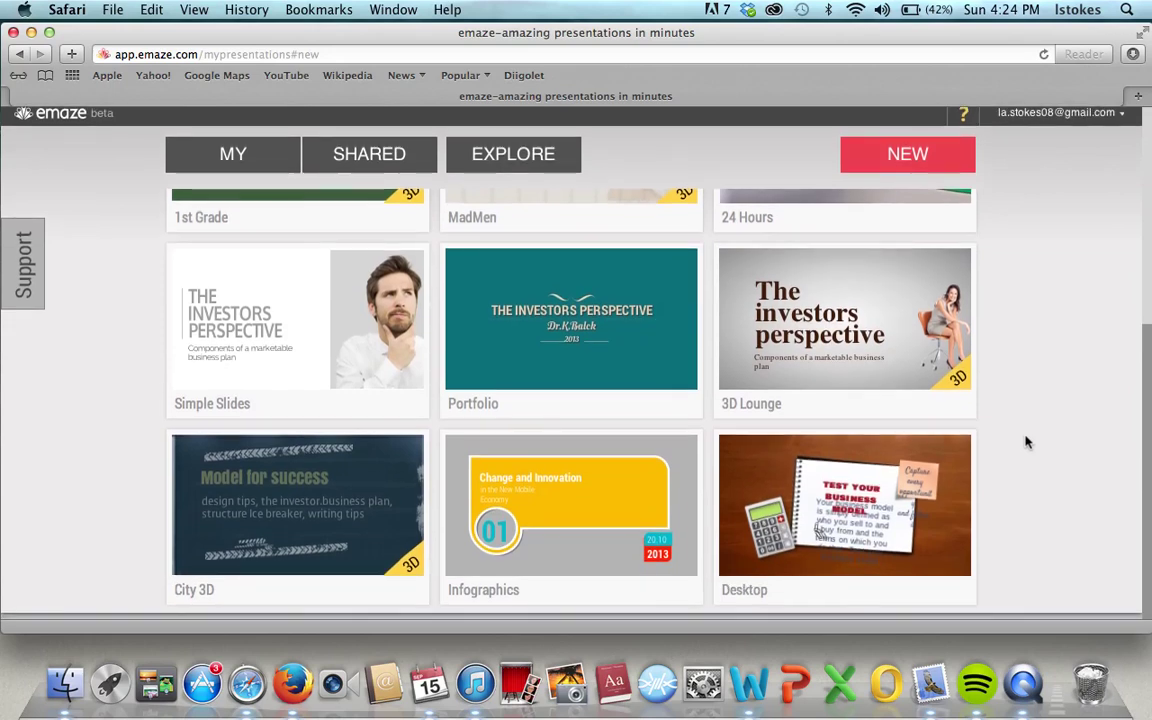
scroll(1026, 441, "up", 6)
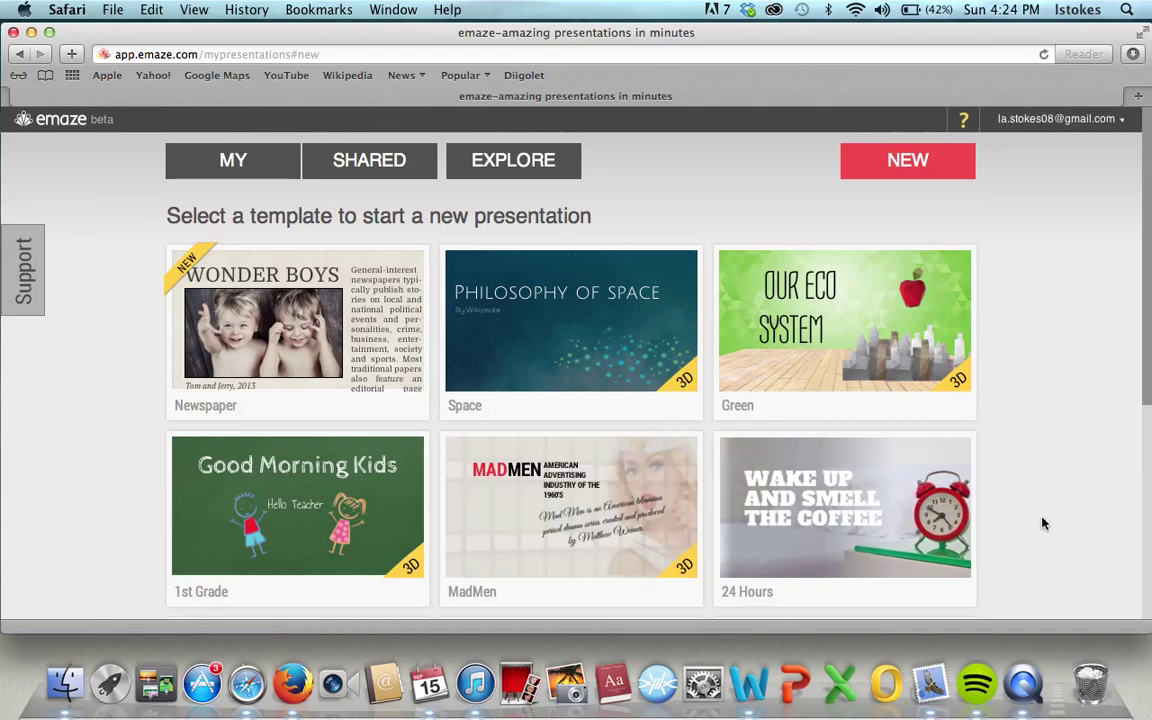
left_click(887, 321)
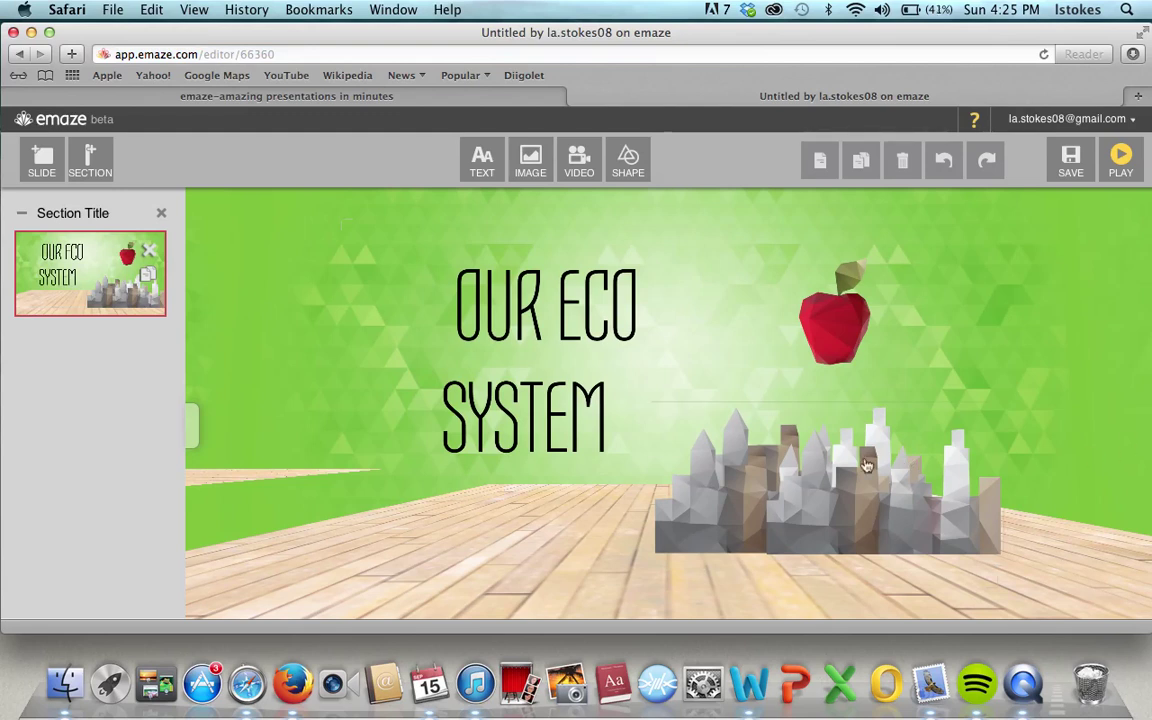
Replace the 'OUR ECO SYSTEM' title with 'Welcome' and 'to School' on two lines
left_click(495, 326)
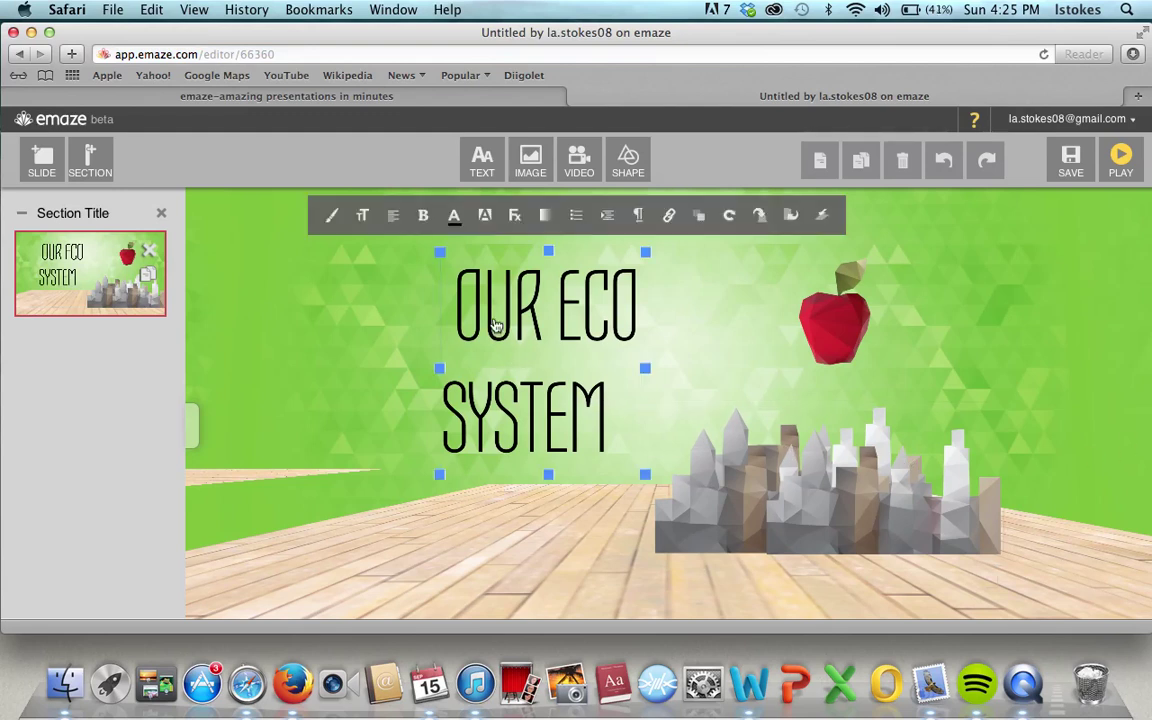
left_click(612, 422)
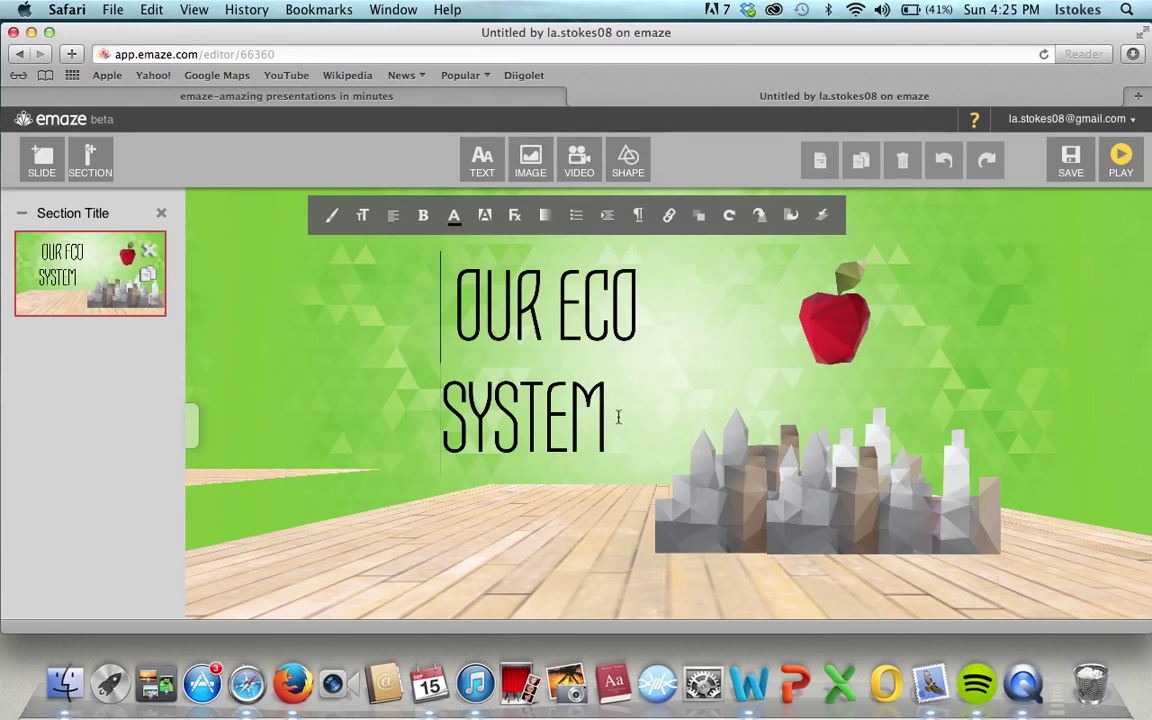
key("cmd+a")
key("BackSpace")
type("Welcome")
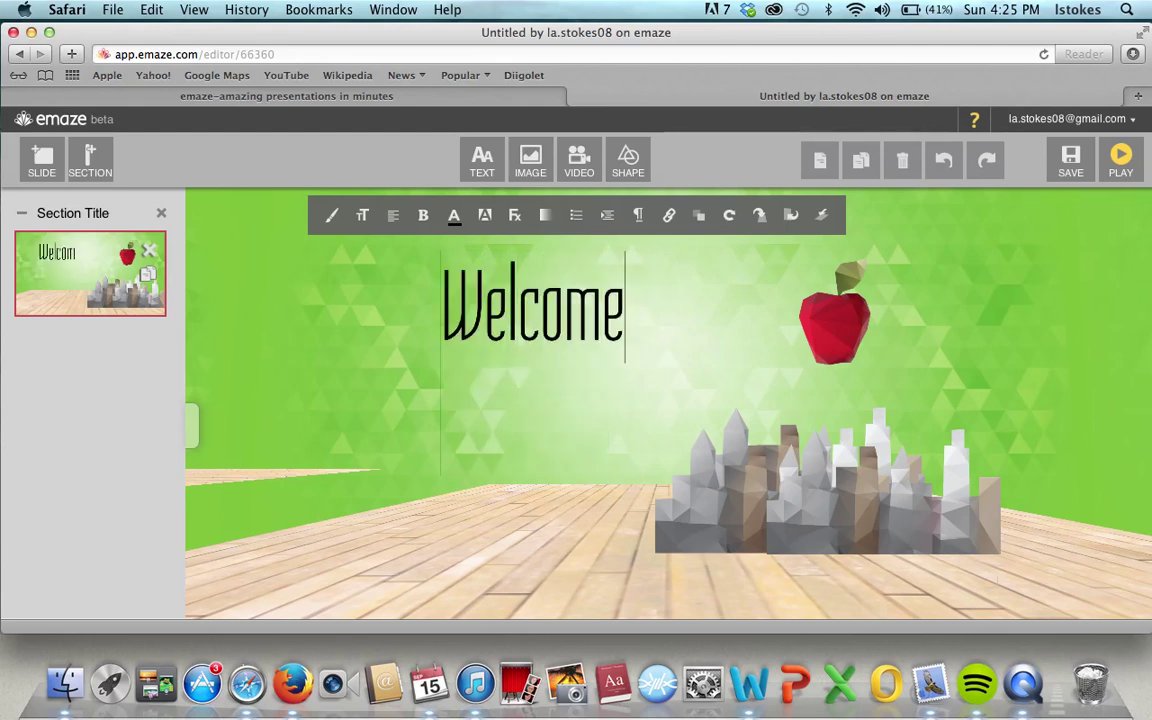
key("Return")
type("to Sc")
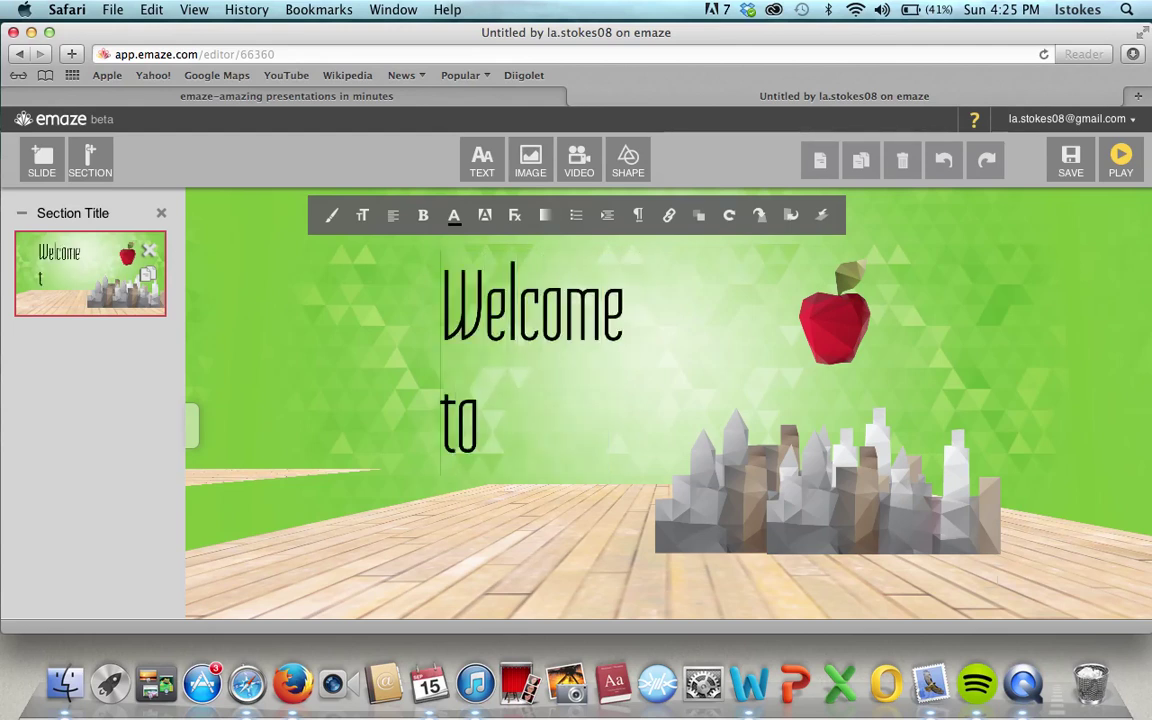
type("hool")
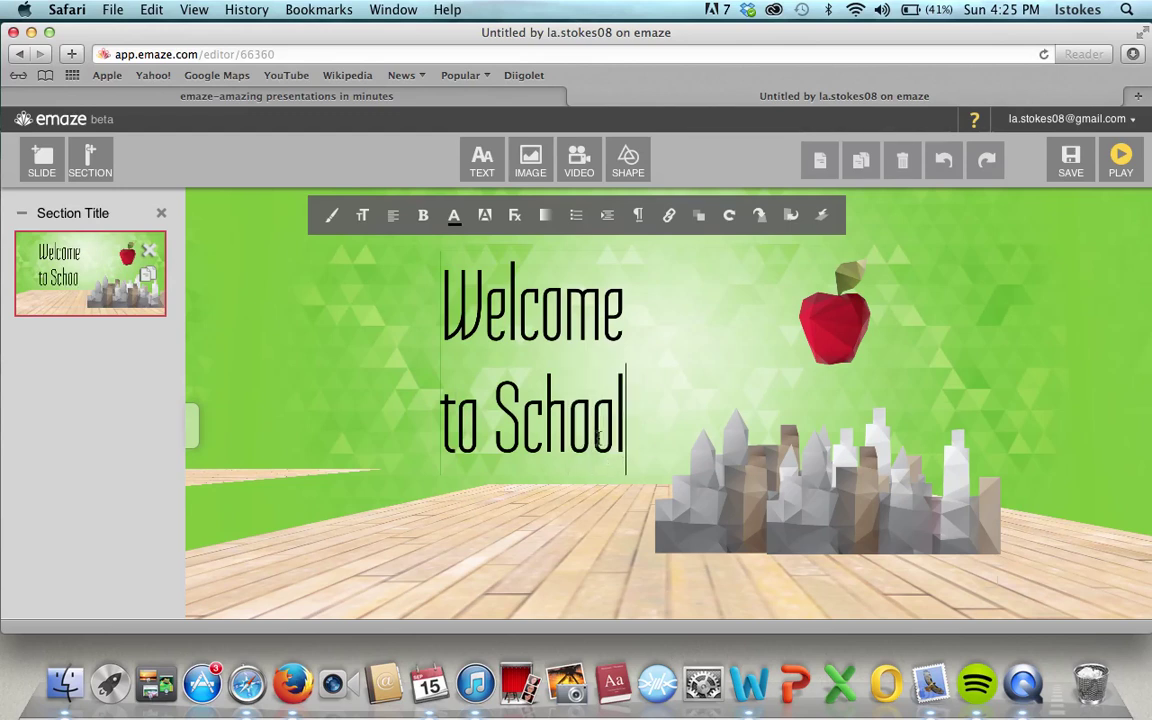
Resize the 'Welcome to School' title font with the slider, centre it and make it bold
left_click(363, 222)
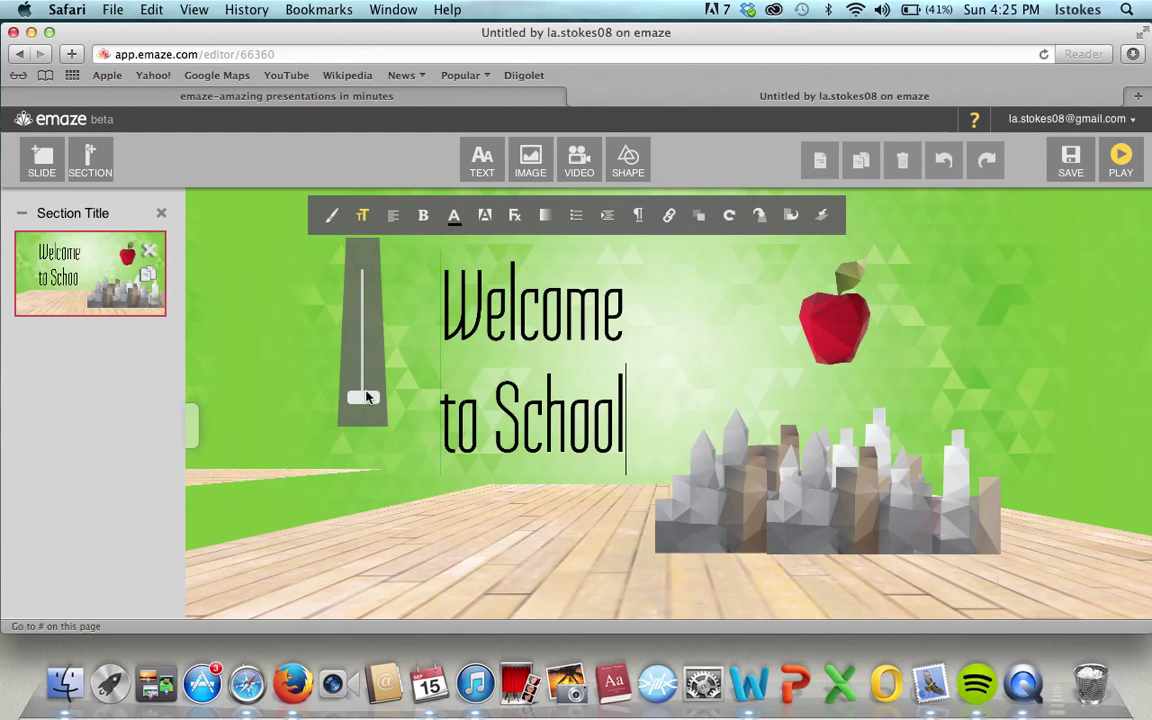
mouse_move(366, 398)
left_mouse_down()
mouse_move(366, 369)
mouse_move(366, 414)
left_mouse_up()
left_click(396, 221)
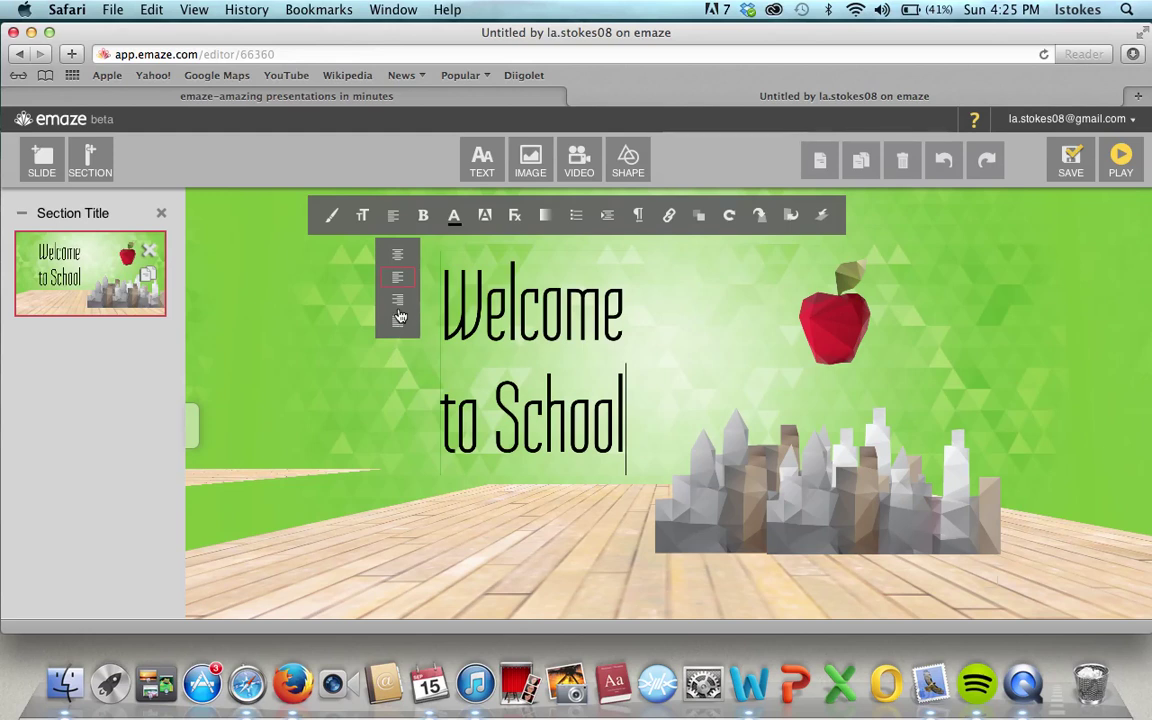
left_click(399, 262)
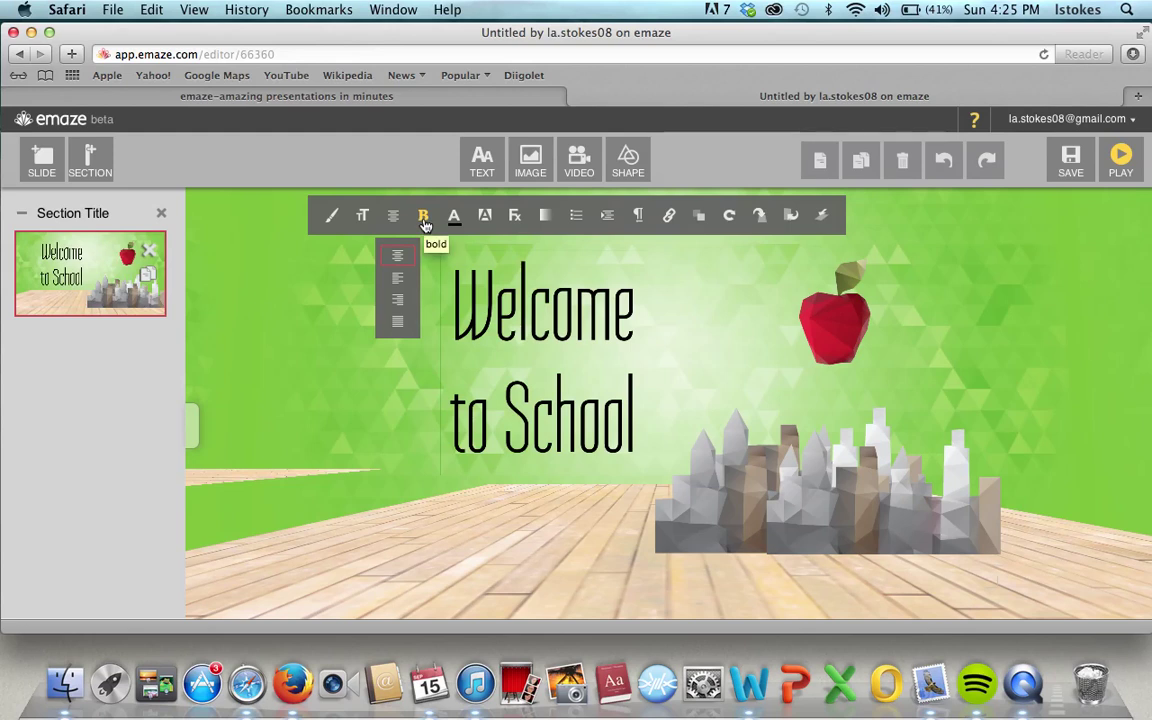
left_click(424, 220)
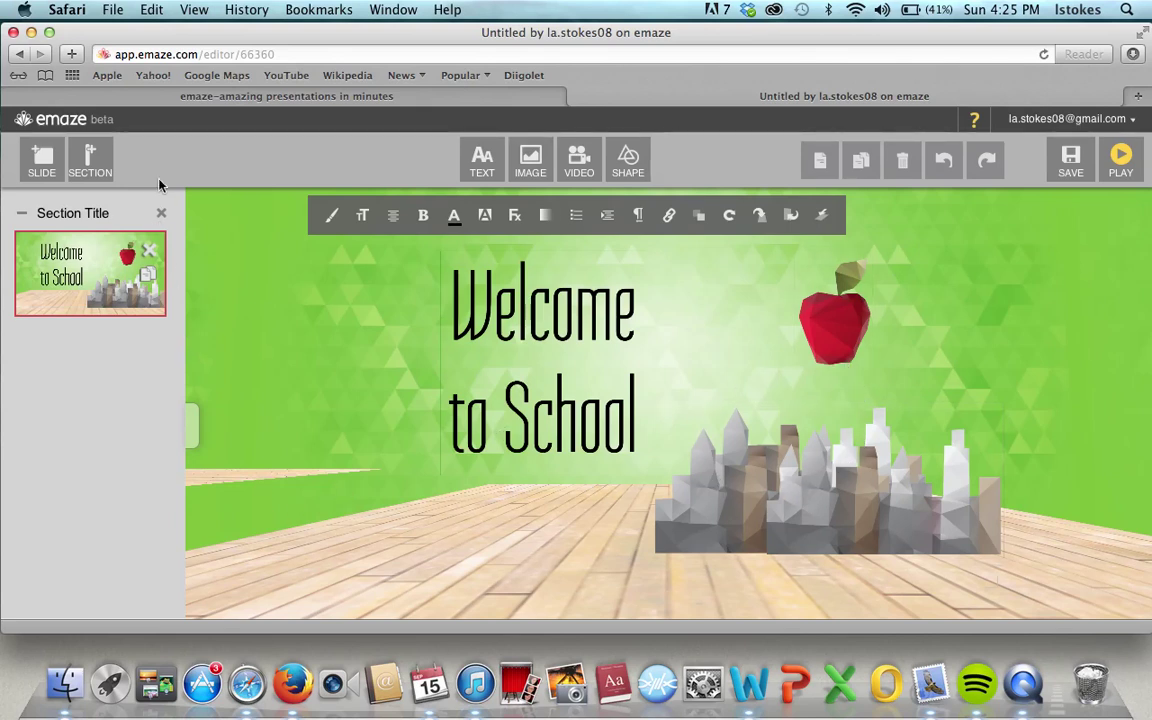
key("super+Tab")
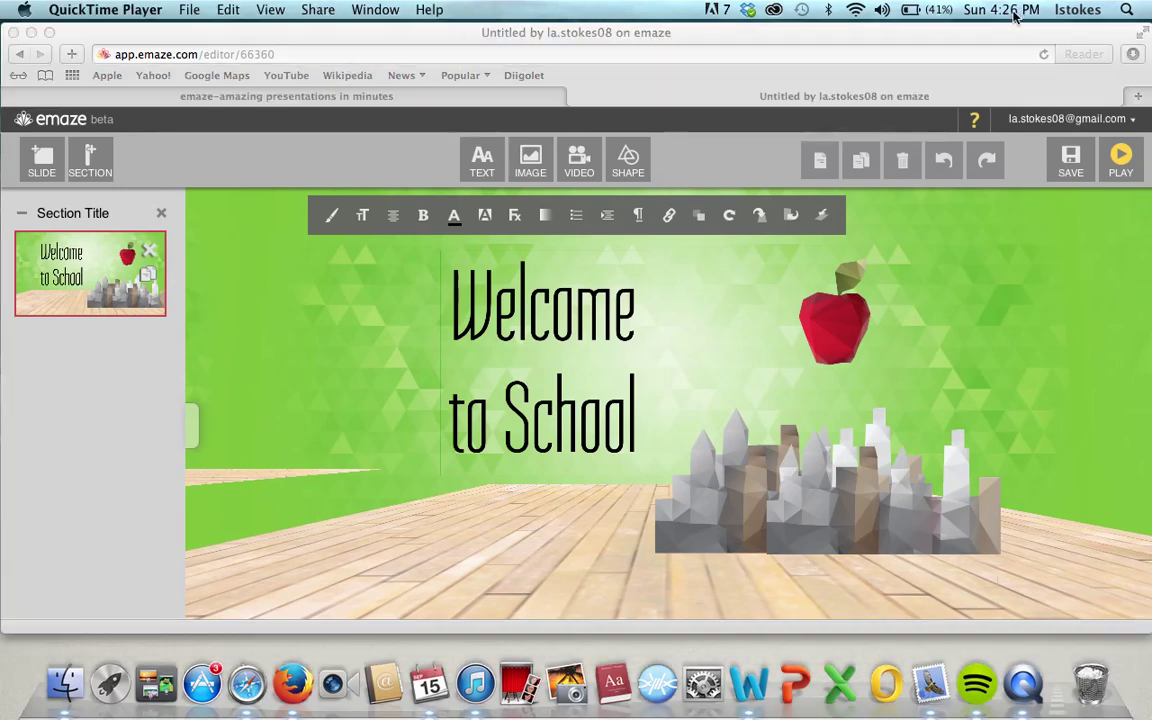
Insert a second slide using the sailboat layout from the slide layout carousel
left_click(42, 155)
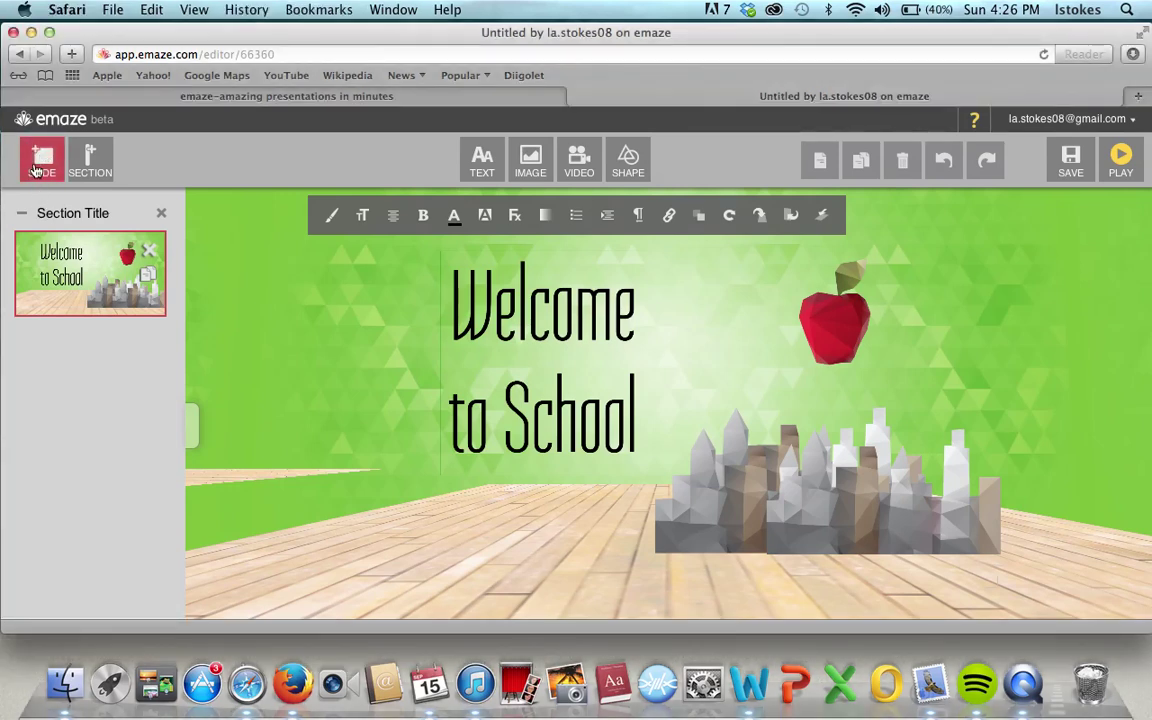
left_click(38, 166)
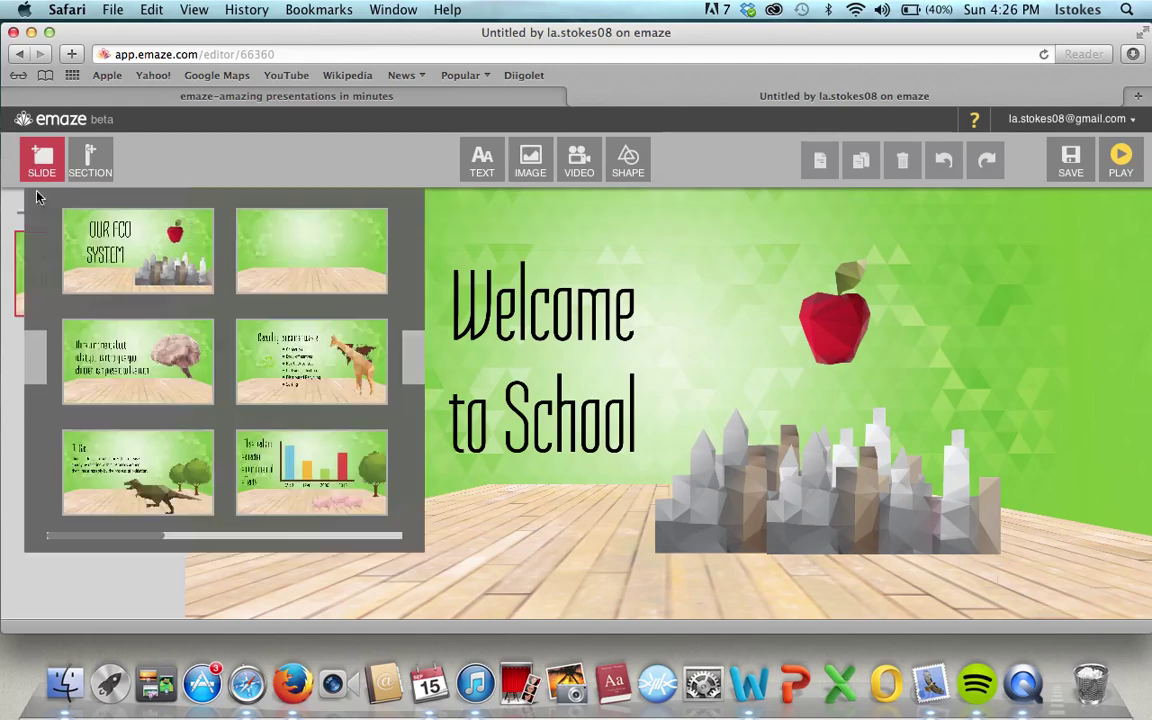
left_click(416, 364)
left_click(416, 364)
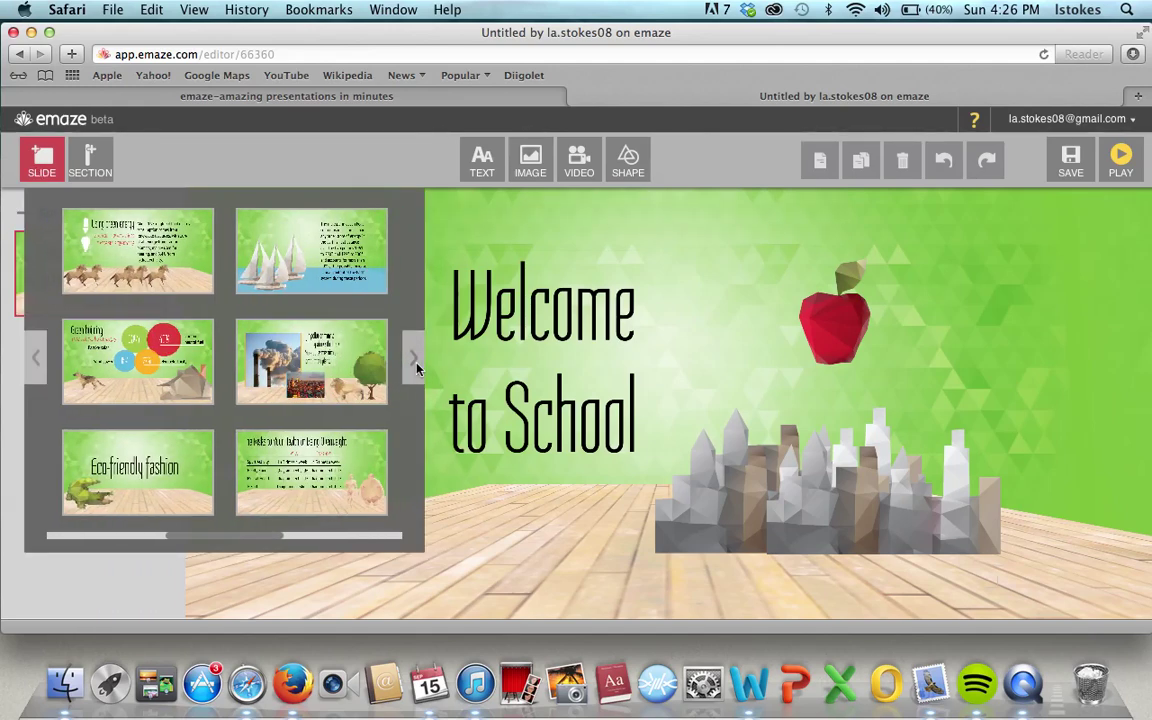
left_click(416, 364)
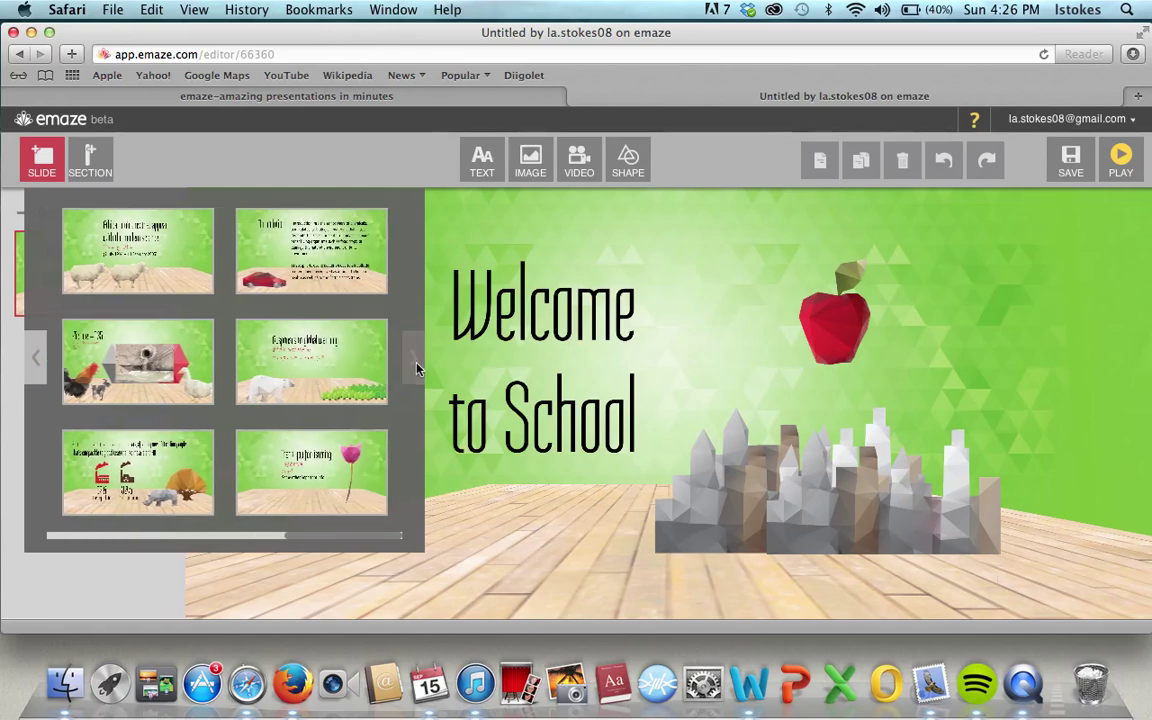
left_click(38, 361)
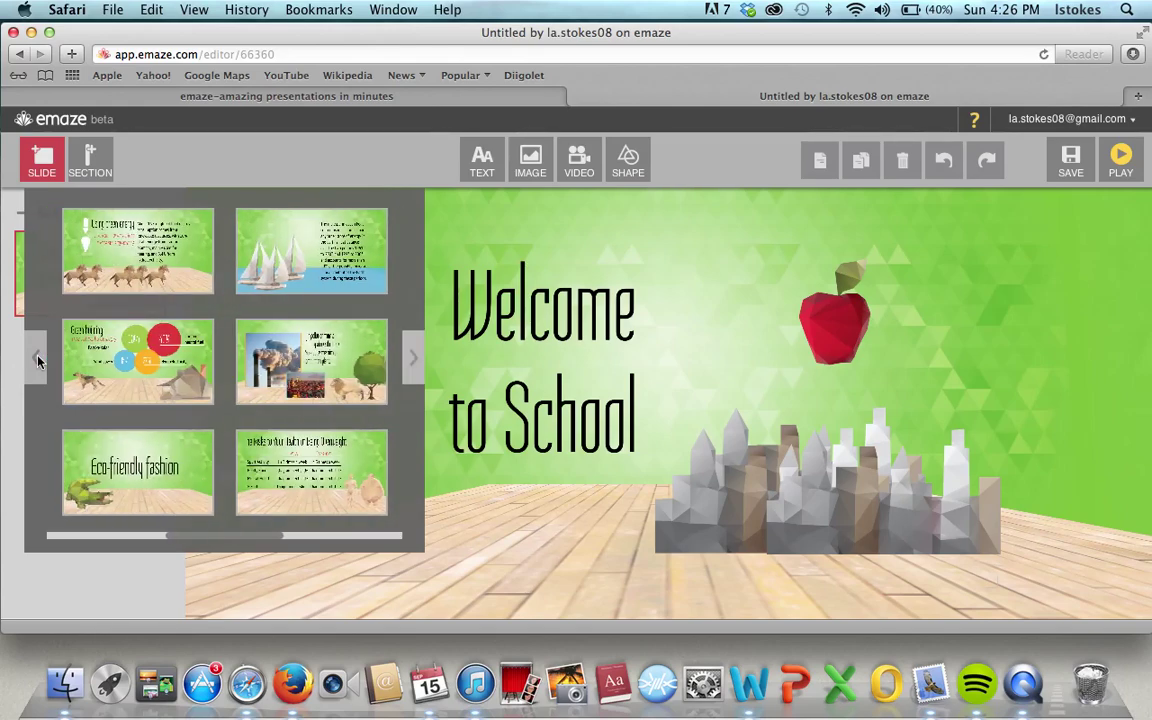
left_click(345, 273)
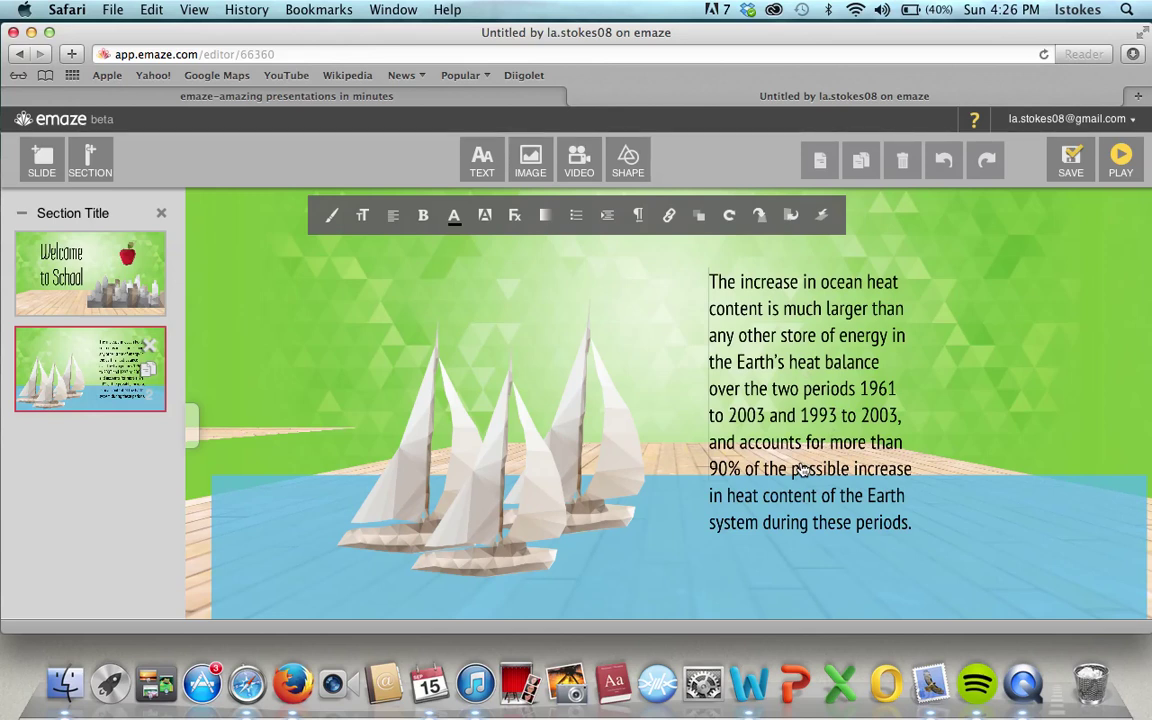
Delete the sample ocean-heat paragraph and start it with 'This is the first day of'
key("super+a")
key("BackSpace")
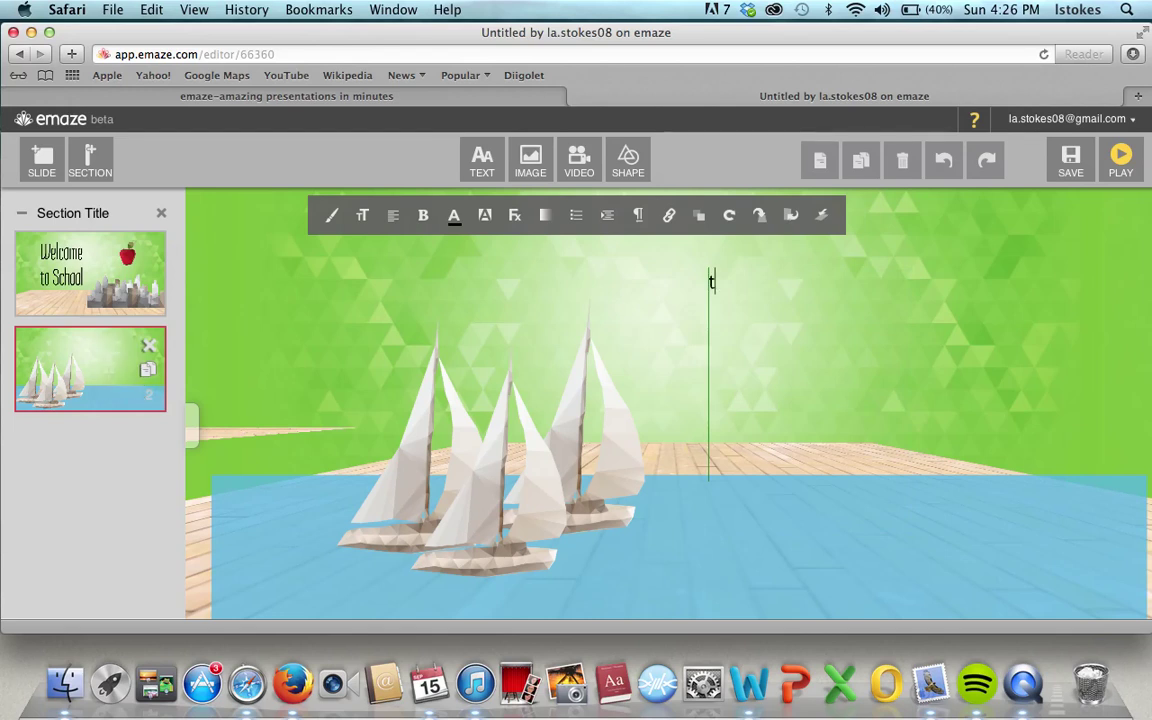
type("th")
key("BackSpace")
key("BackSpace")
type("This is the fir")
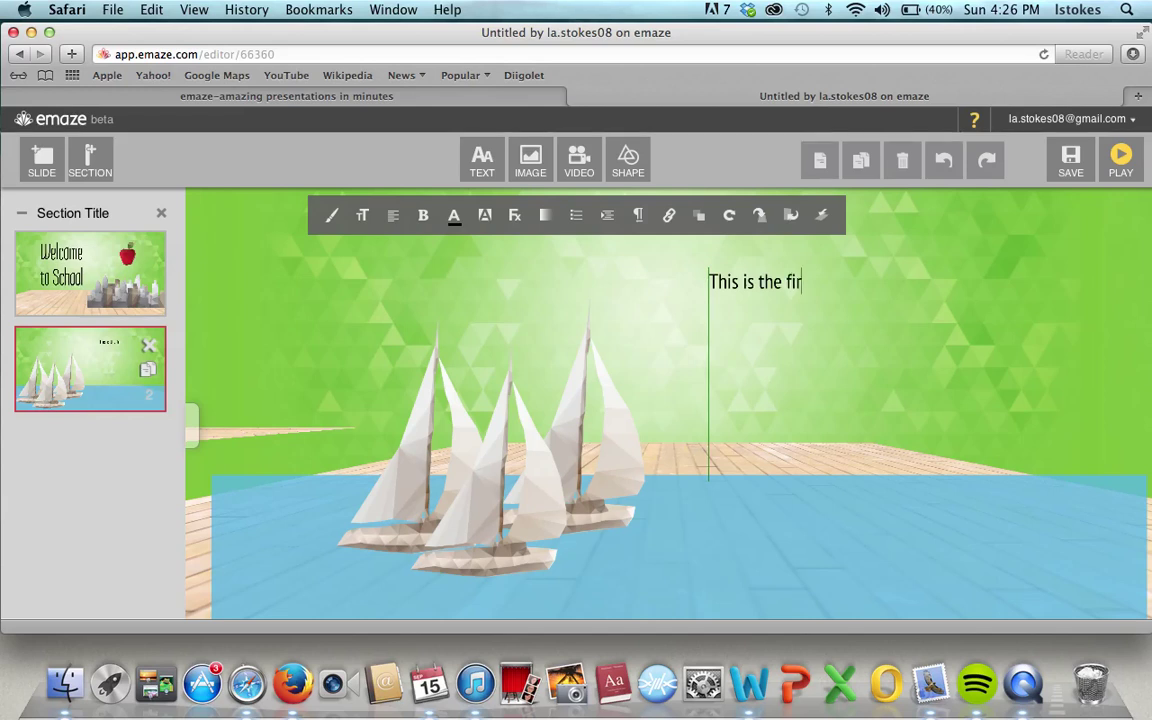
type("st day of schh")
key("BackSpace")
key("BackSpace")
key("BackSpace")
key("BackSpace")
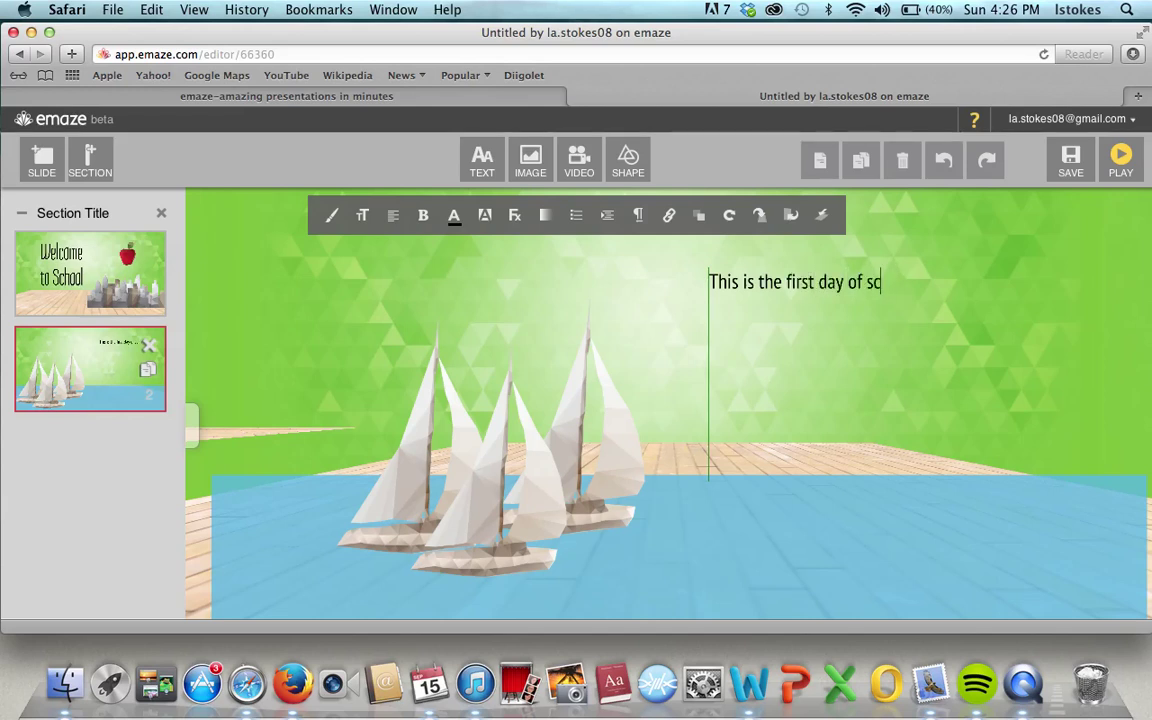
Finish the sentence: 'Third Grade and this year we will learn a lot about explorers'
type("the first day of Third Grade and ")
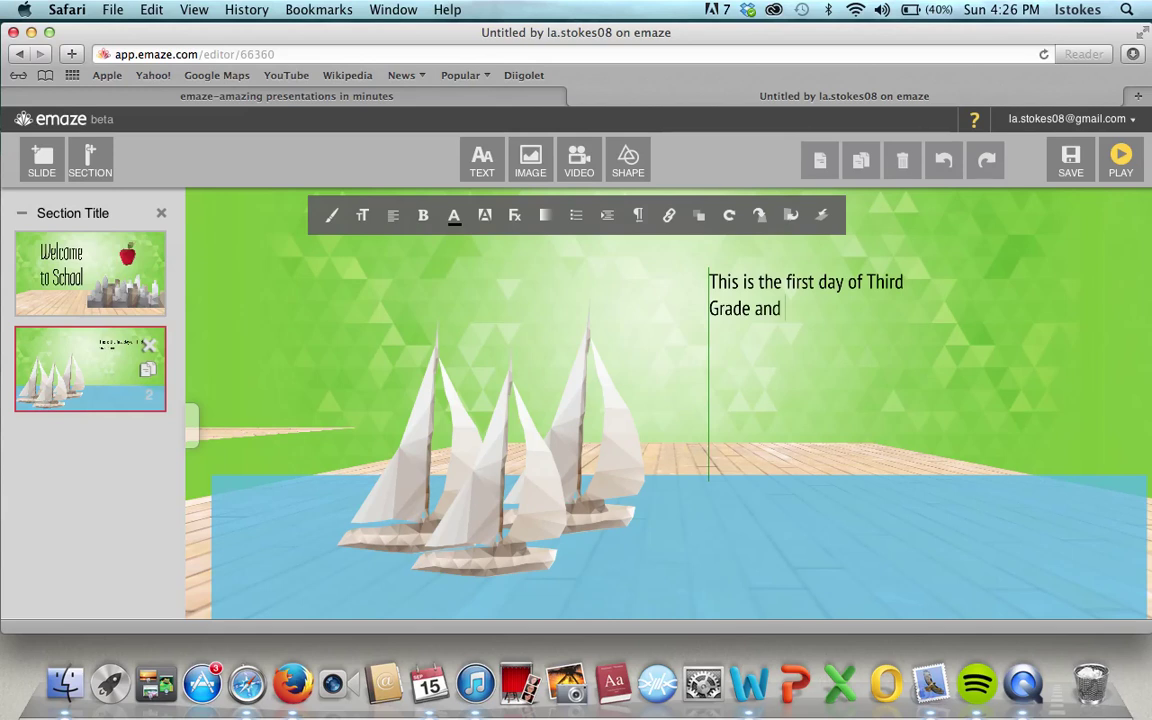
type("this year we will l")
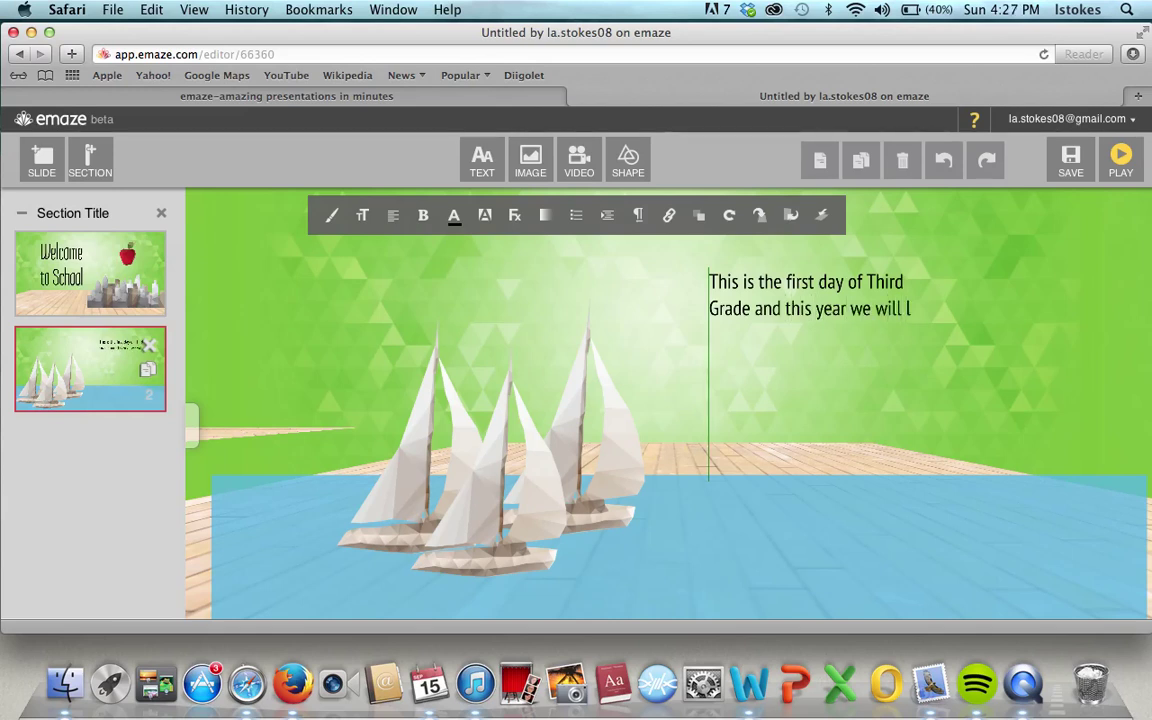
type("earn alot of")
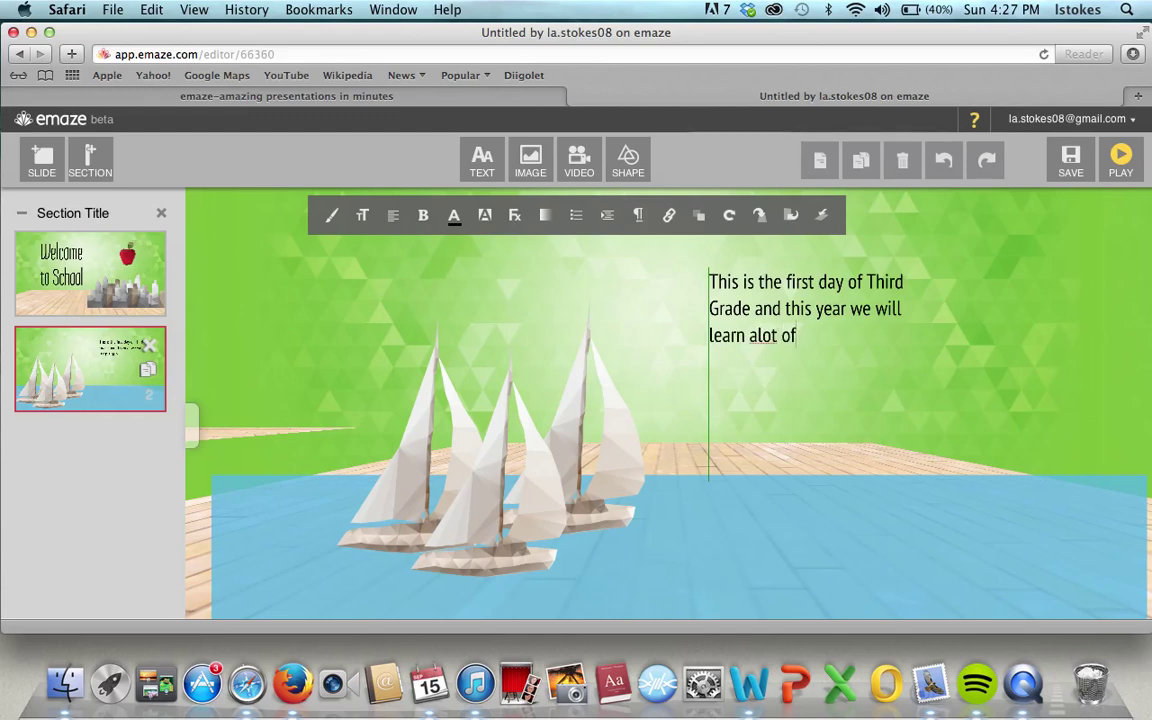
key("BackSpace")
key("BackSpace")
key("BackSpace")
key("BackSpace")
key("BackSpace")
key("BackSpace")
type("lot about ex")
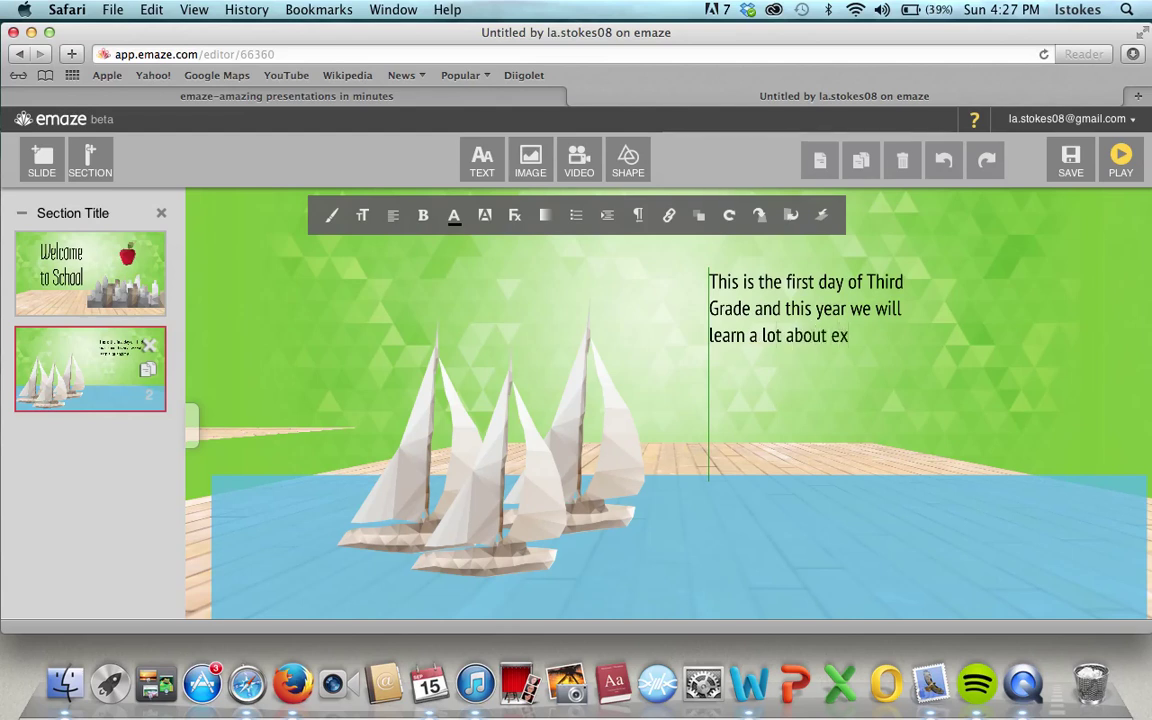
type("pli")
key("BackSpace")
type("o")
key("BackSpace")
key("BackSpace")
type("ers")
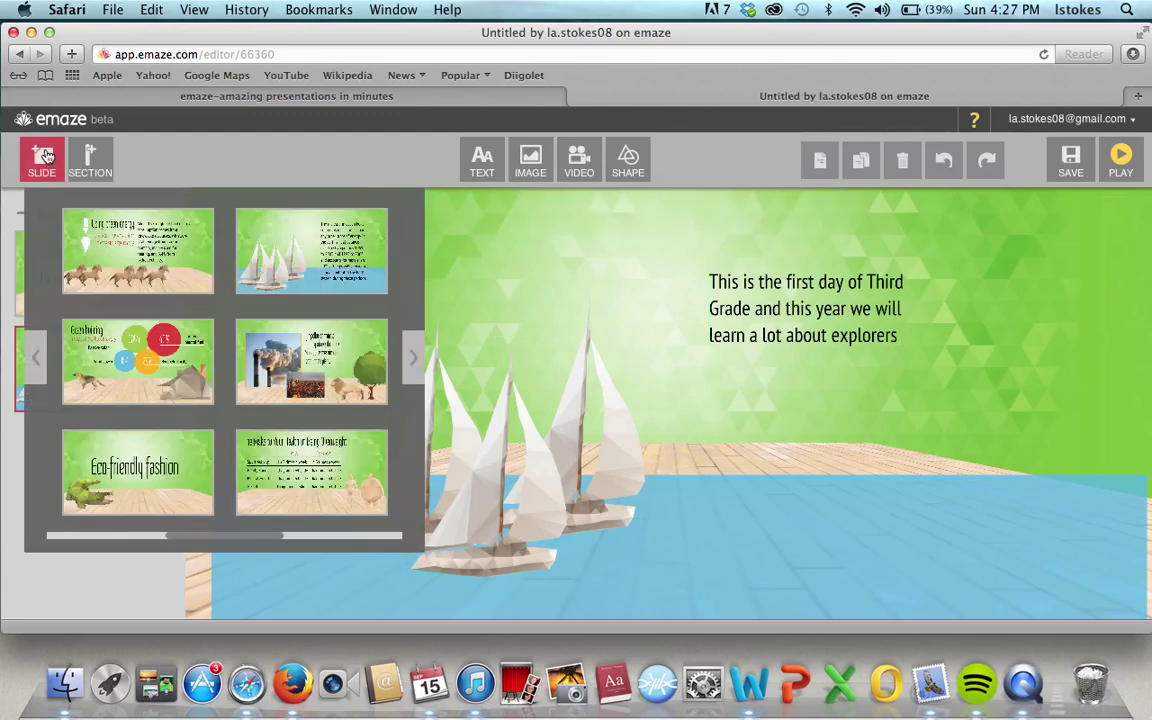
Insert the Green building infographic layout as slide 3
left_click(157, 386)
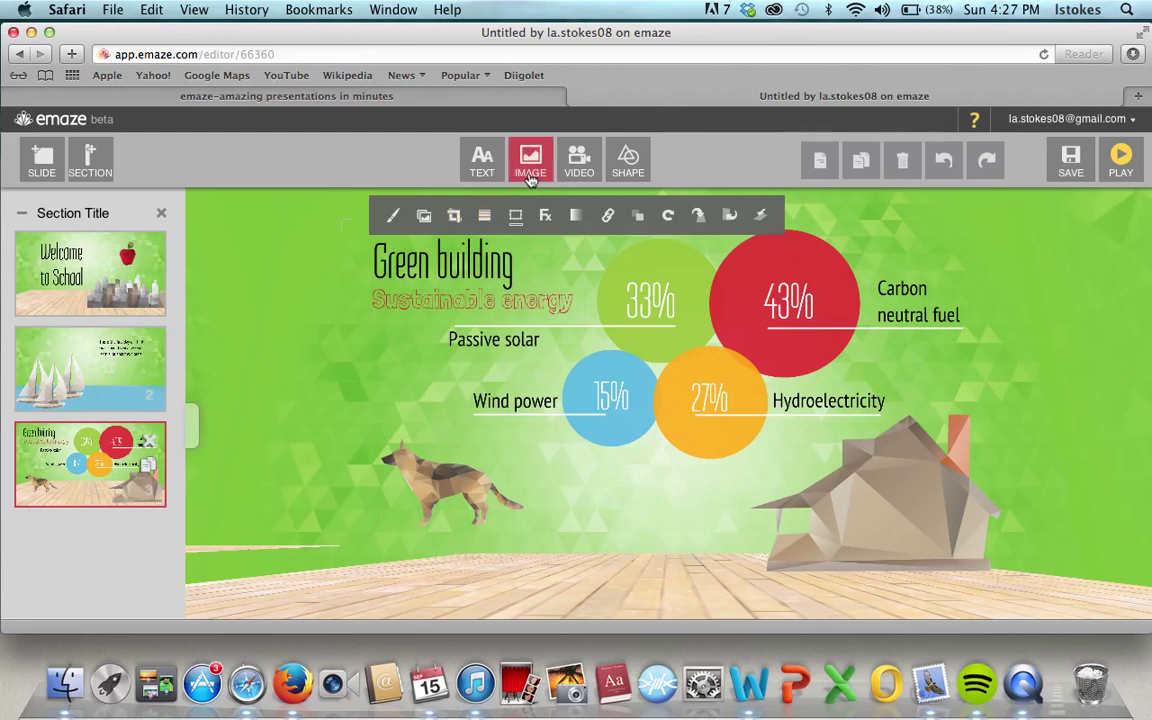
Insert the eagle silhouette from the animal shapes and drag it to the slide's right edge
left_click(634, 160)
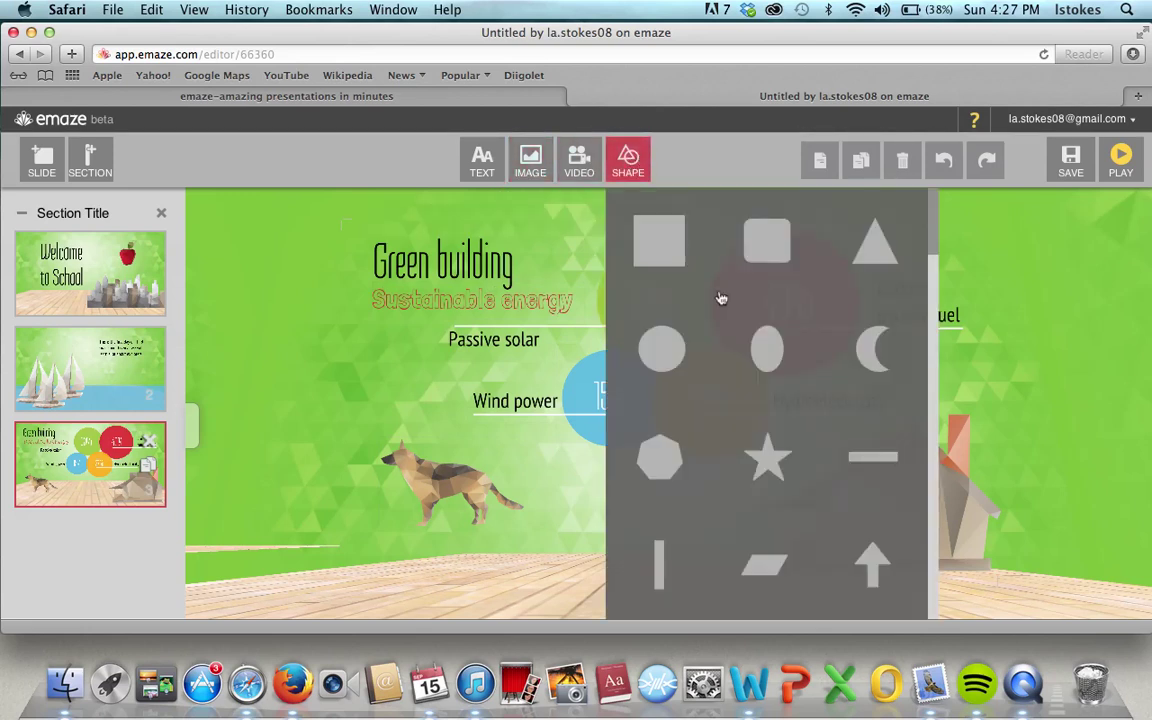
scroll(785, 489, "down", 5)
scroll(785, 489, "down", 12)
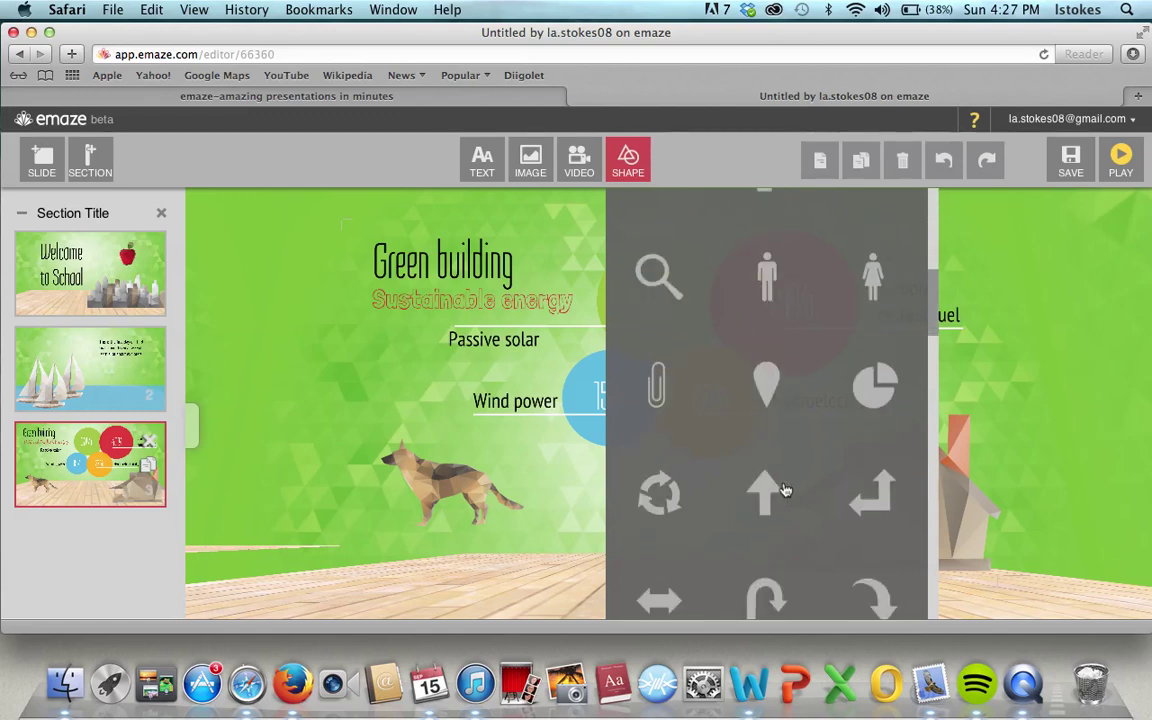
scroll(785, 489, "down", 12)
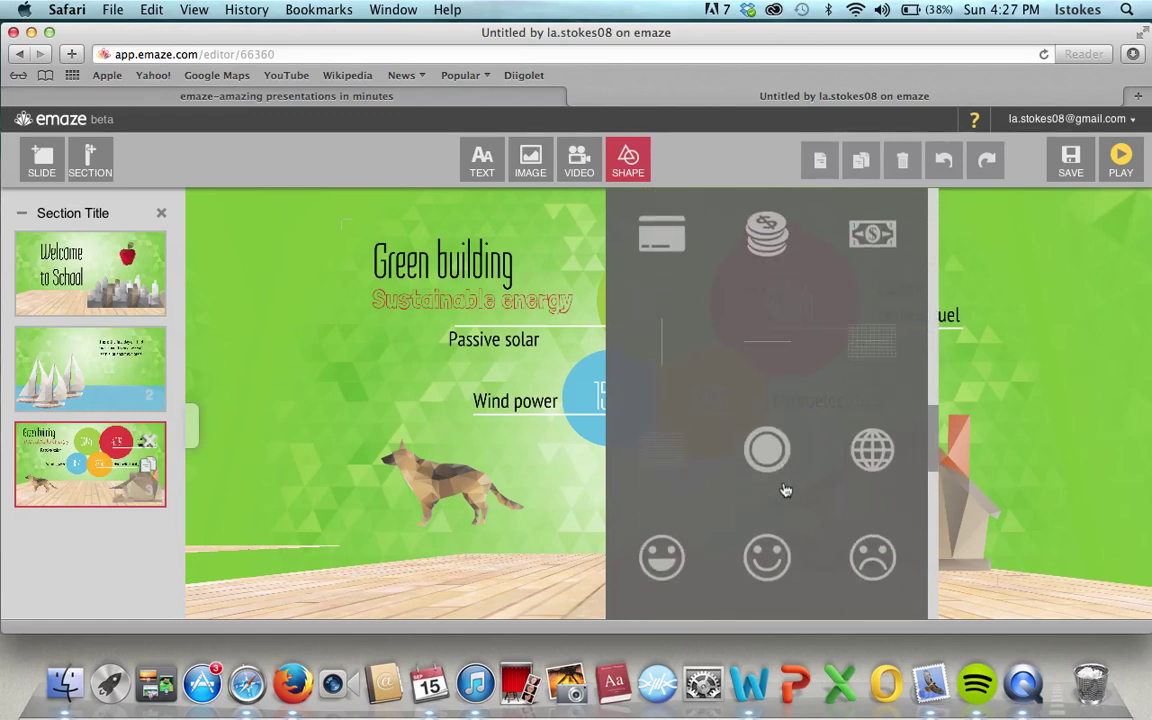
scroll(785, 489, "down", 12)
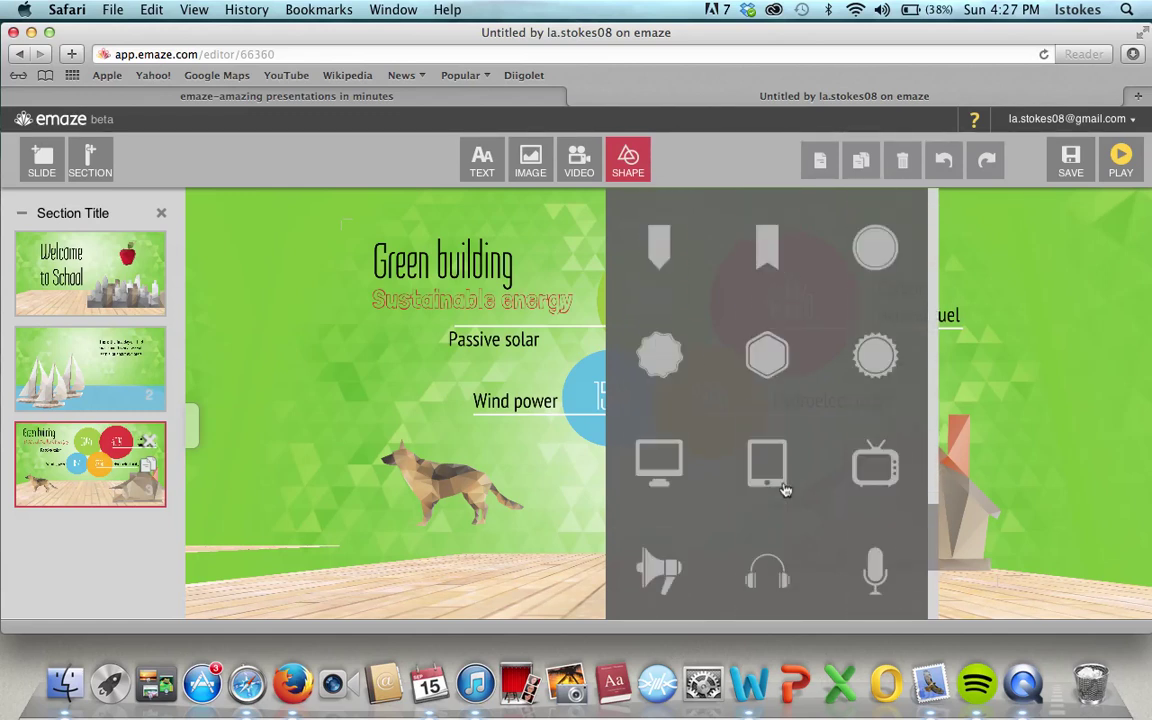
scroll(785, 489, "down", 3)
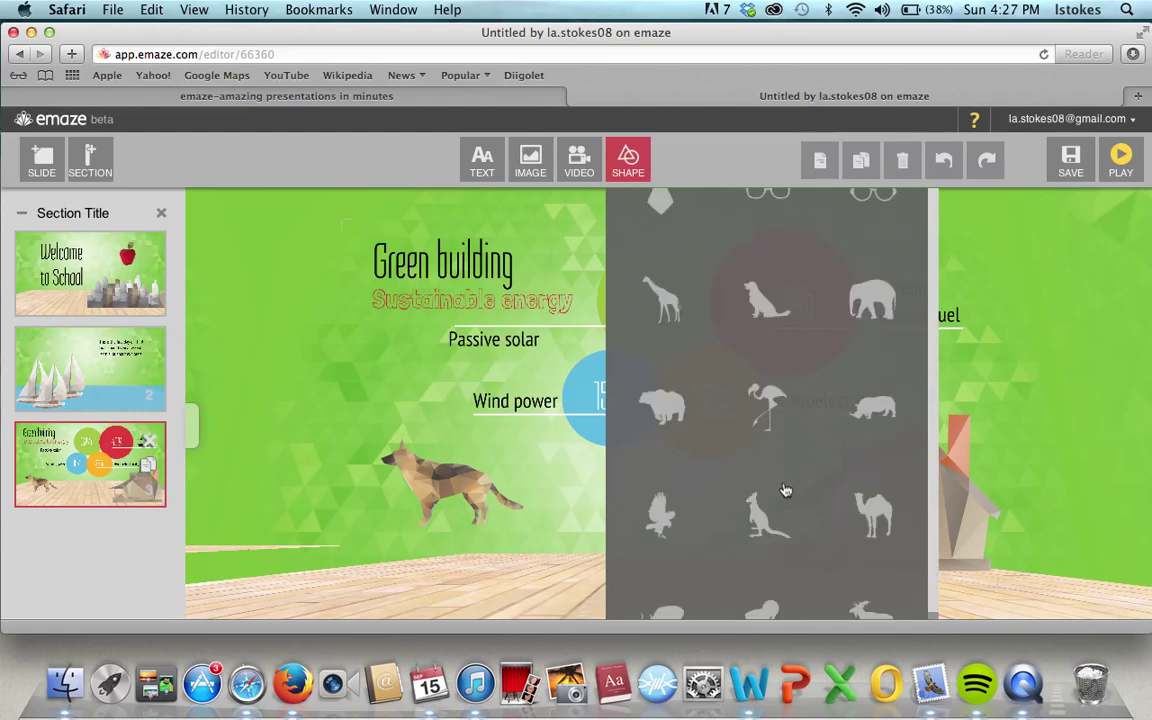
scroll(785, 489, "down", 4)
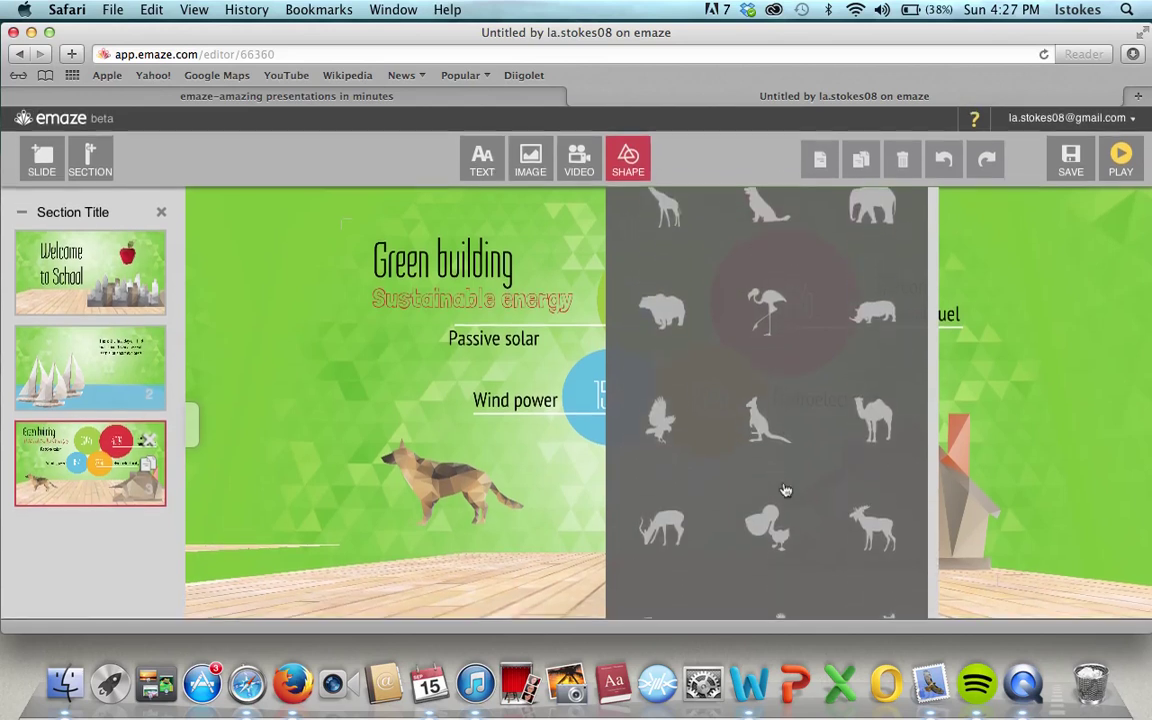
left_click(660, 421)
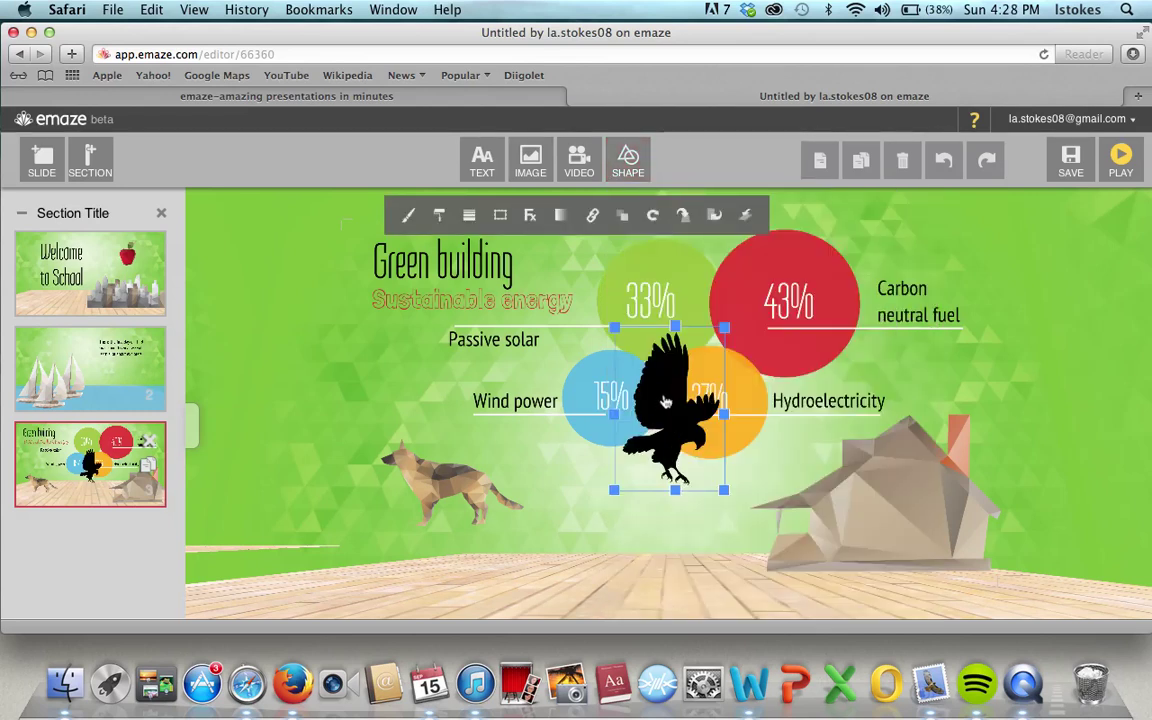
left_click_drag(665, 401, 1068, 336)
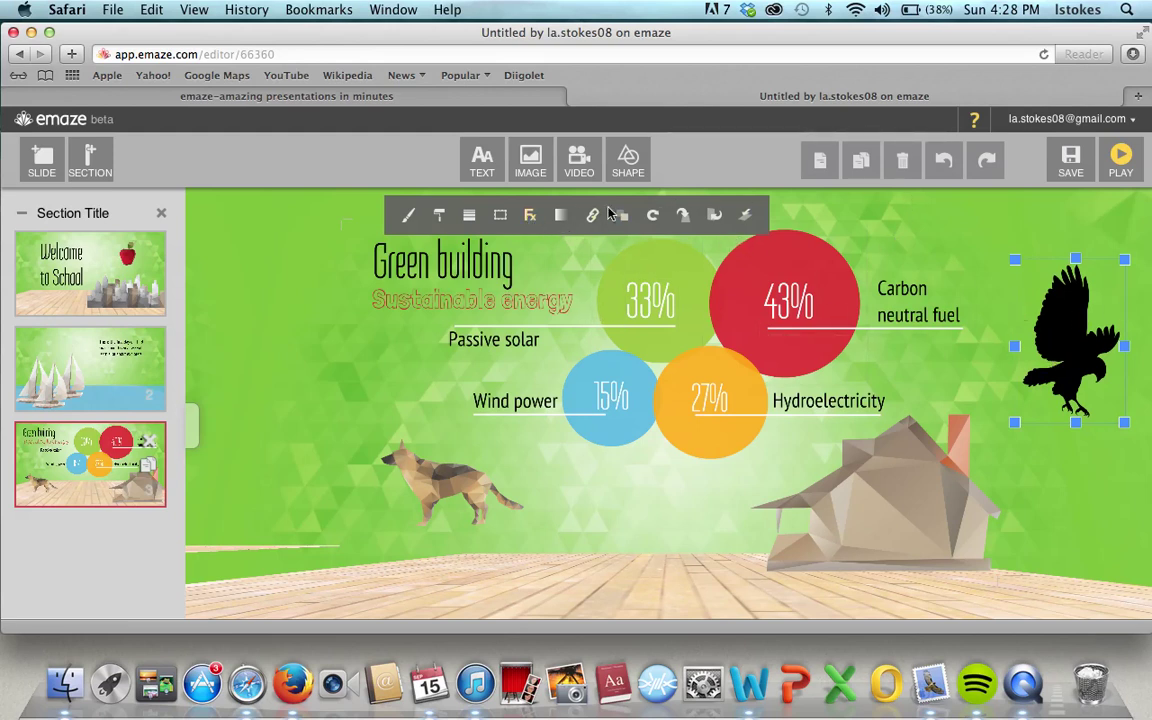
Colour the eagle silhouette red and deselect it
left_click(439, 215)
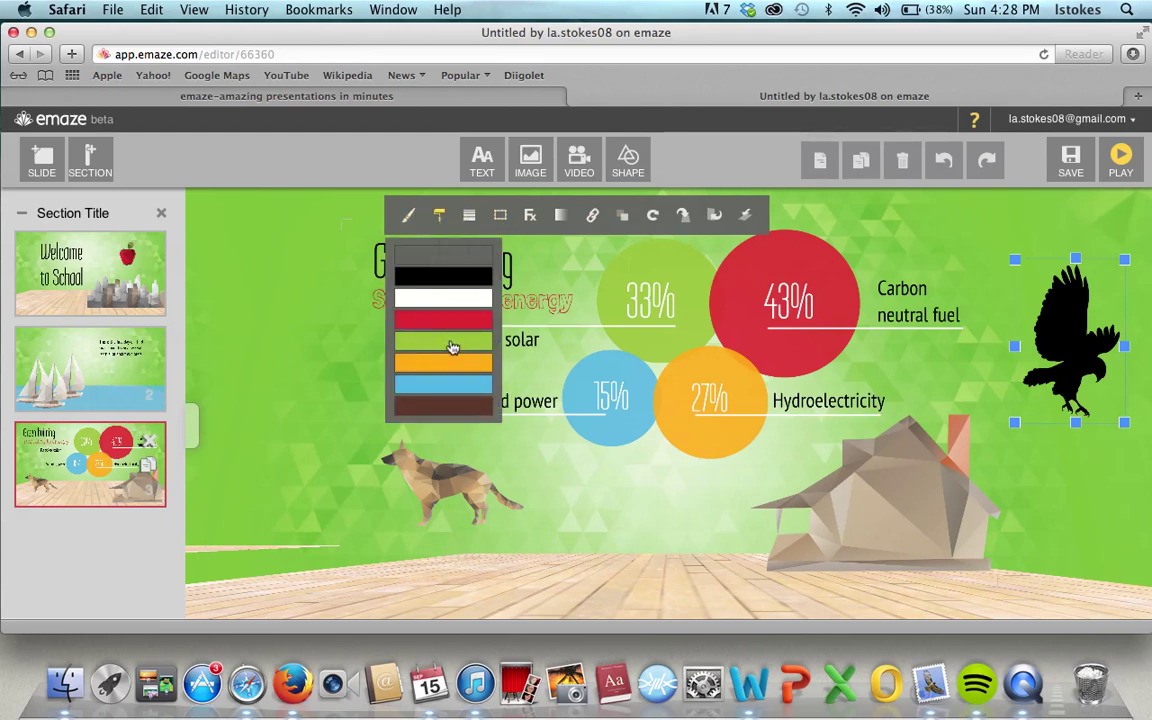
left_click(452, 320)
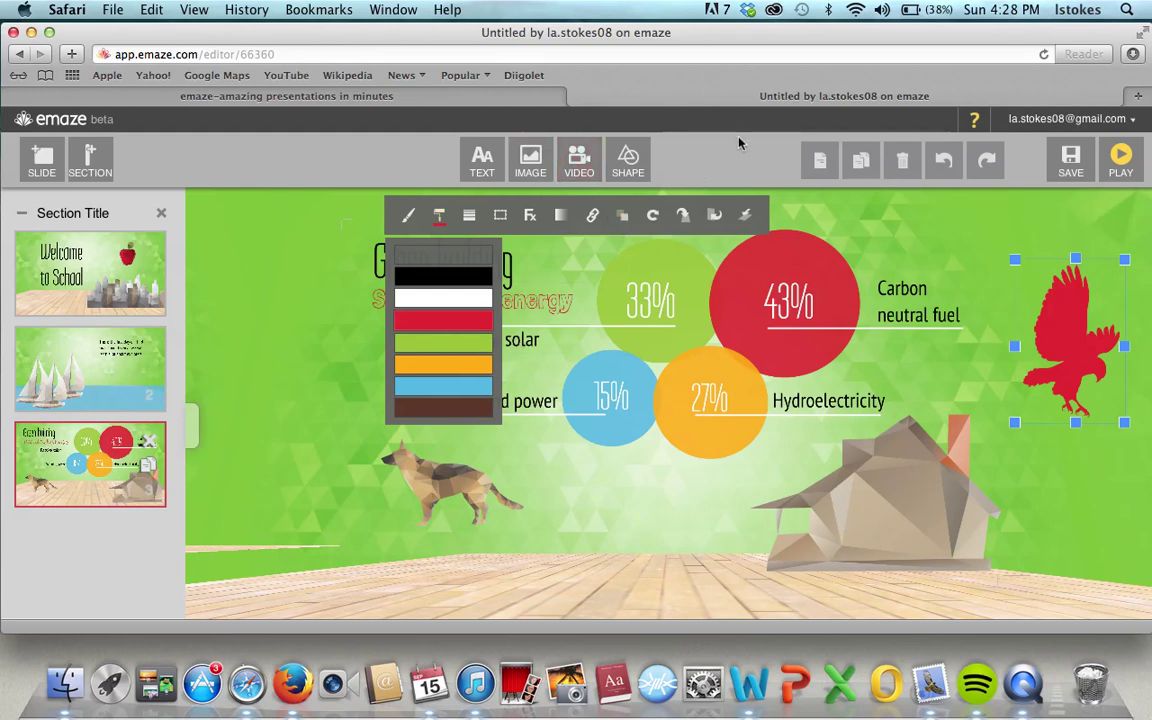
left_click(664, 122)
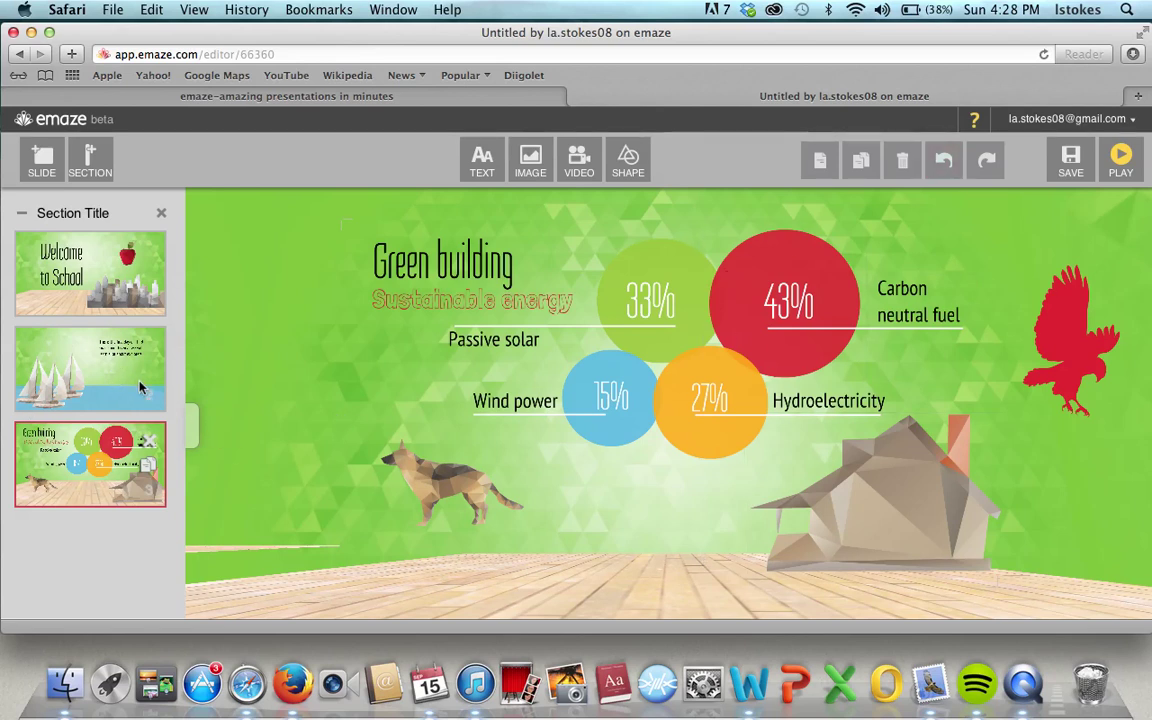
left_click(1122, 157)
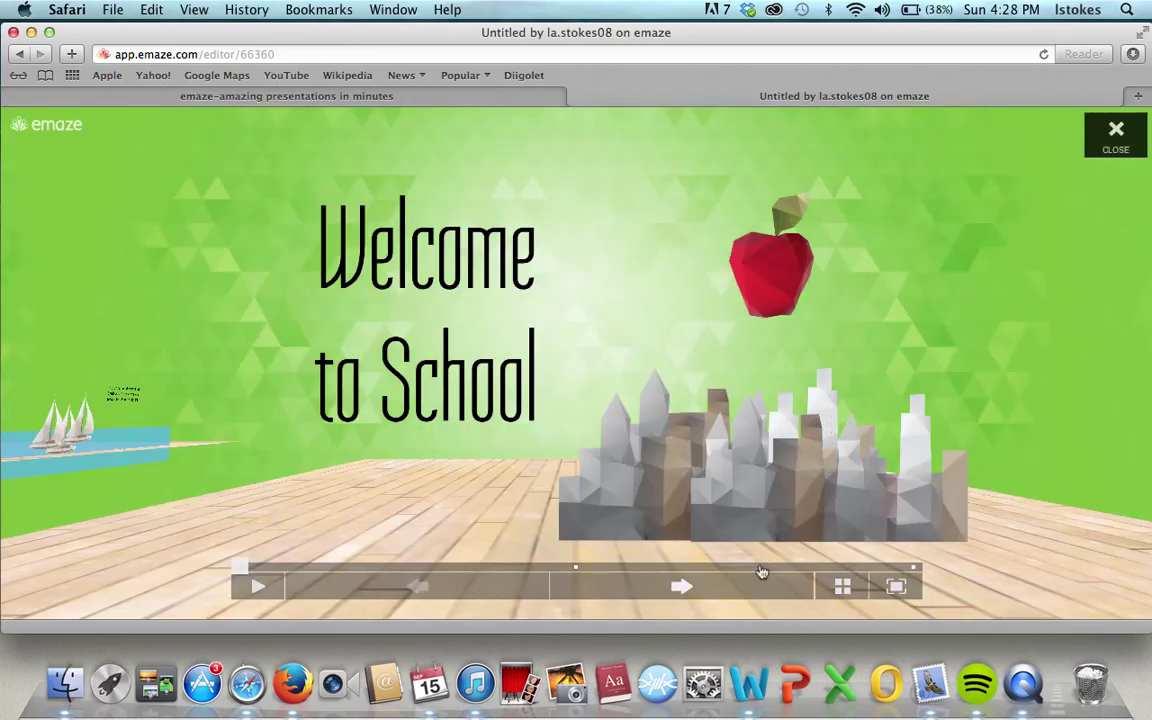
left_click(740, 604)
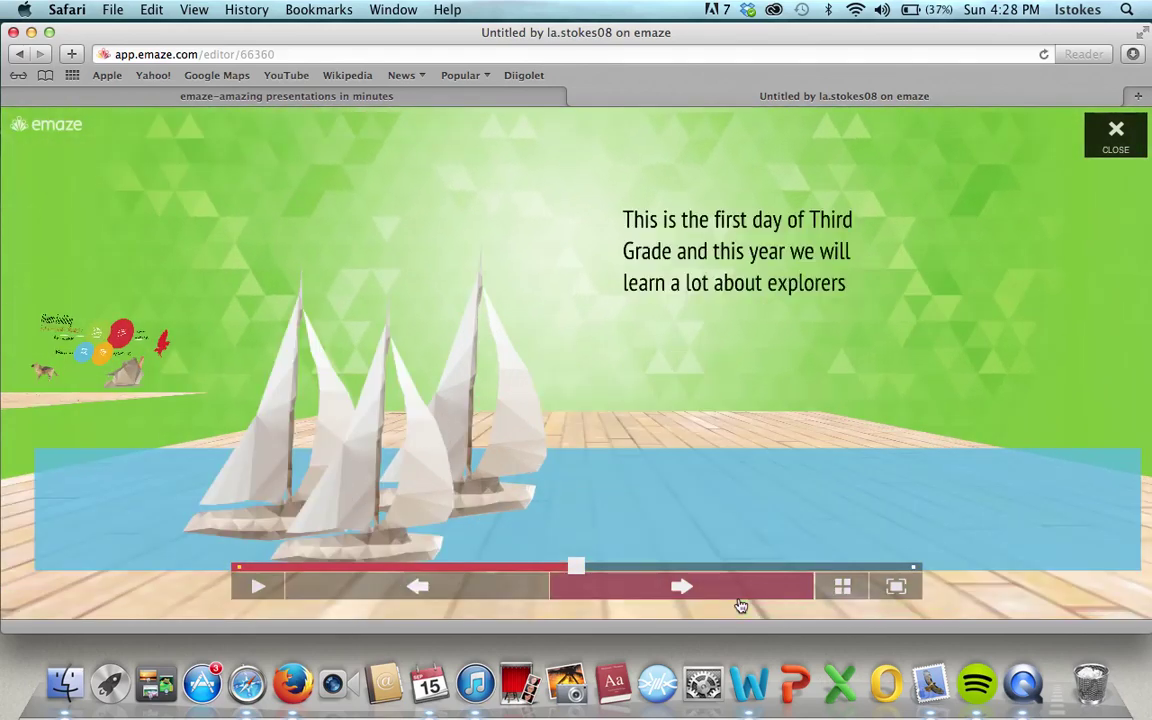
left_click(740, 604)
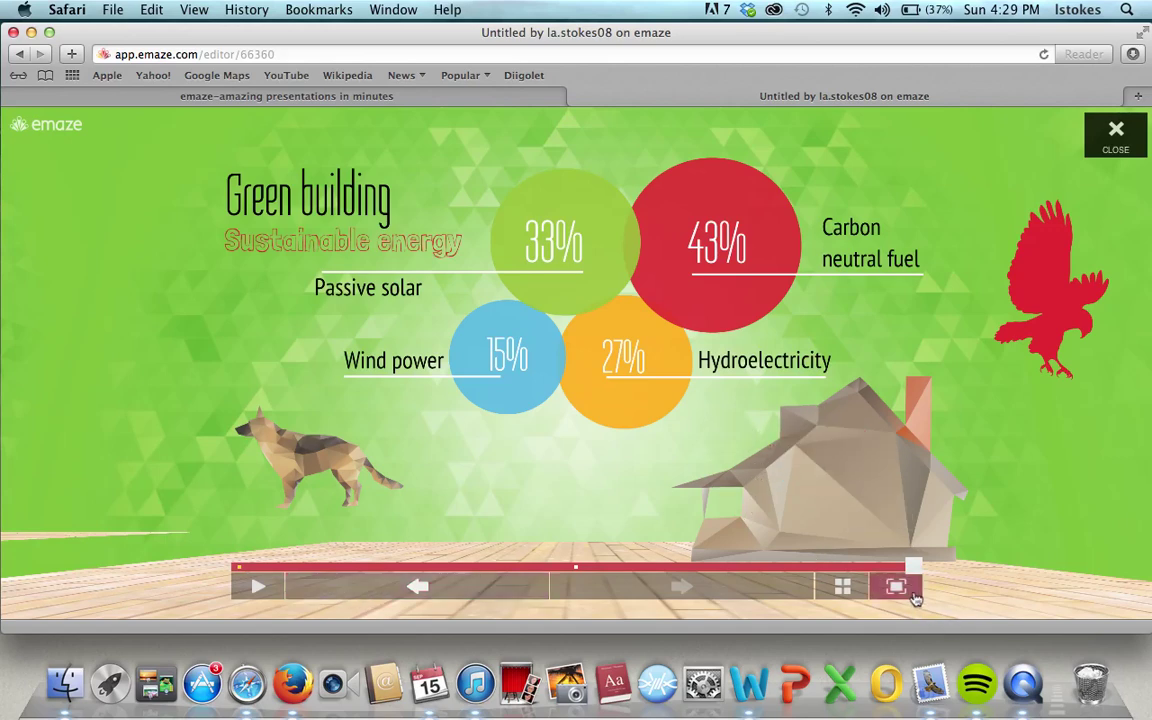
left_click(1116, 132)
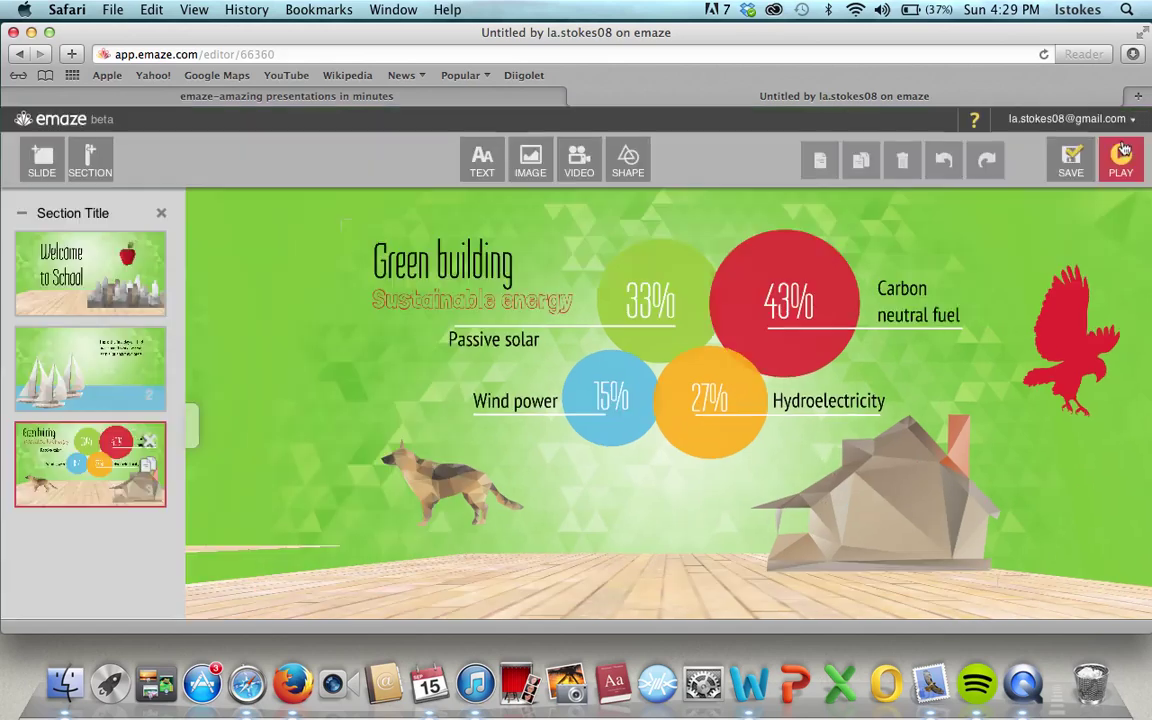